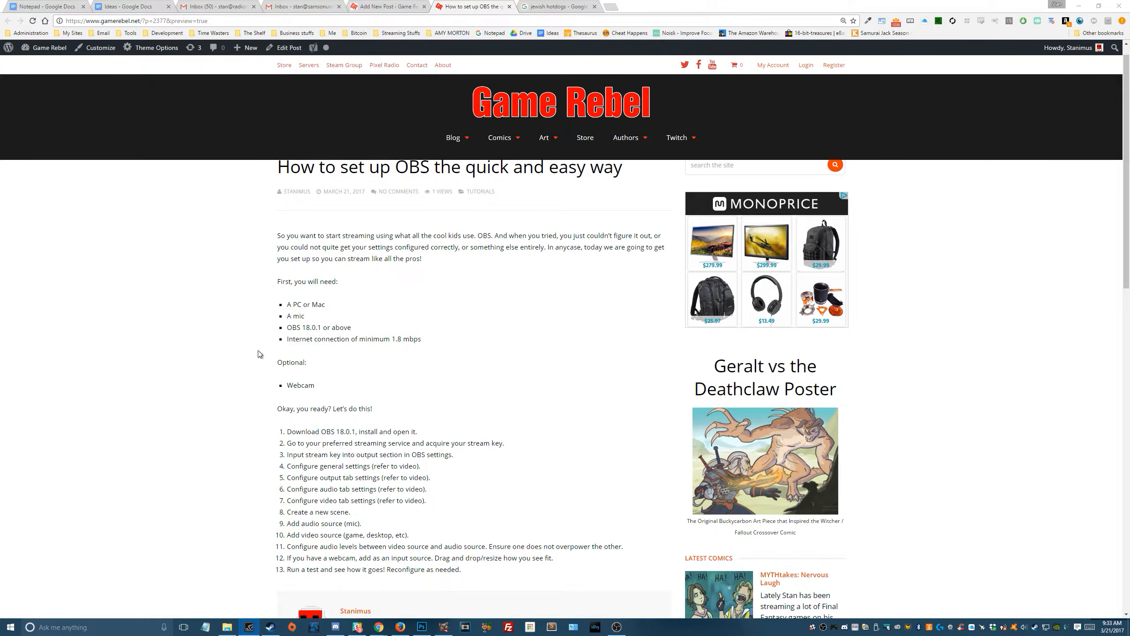
# Review the requirements and the numbered steps in the OBS setup article, and reload the article preview.
pyautogui.scroll(-2, 260, 352)
pyautogui.doubleClick(288, 317)
pyautogui.scroll(-1, 246, 339)
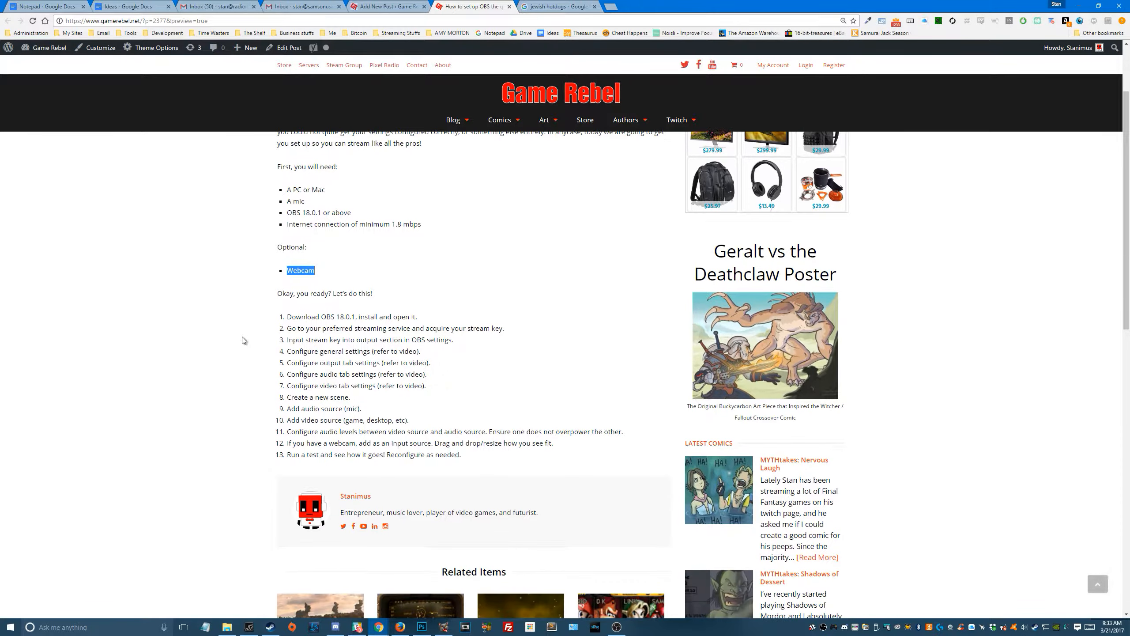
pyautogui.scroll(-1, 391, 336)
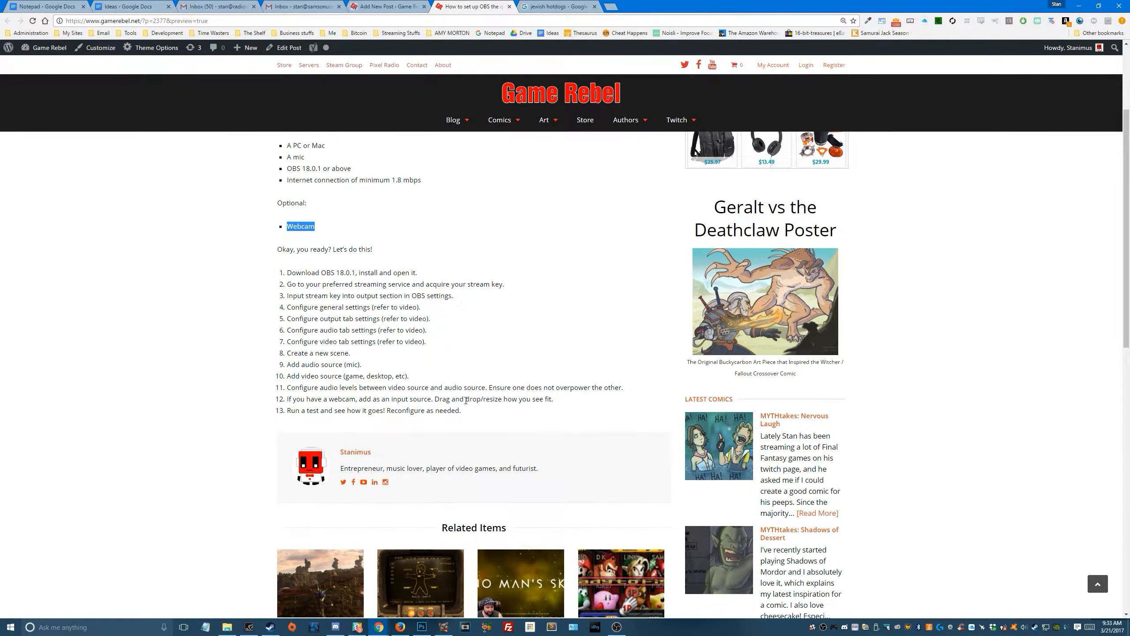
pyautogui.moveTo(463, 410); pyautogui.dragTo(292, 269)
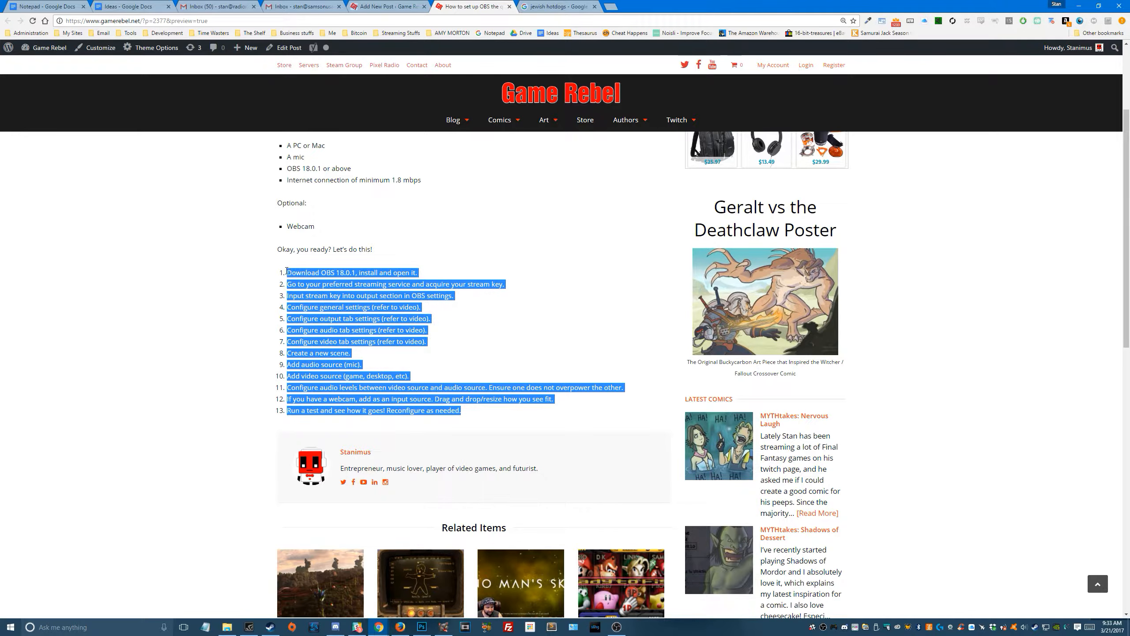
pyautogui.click(187, 294)
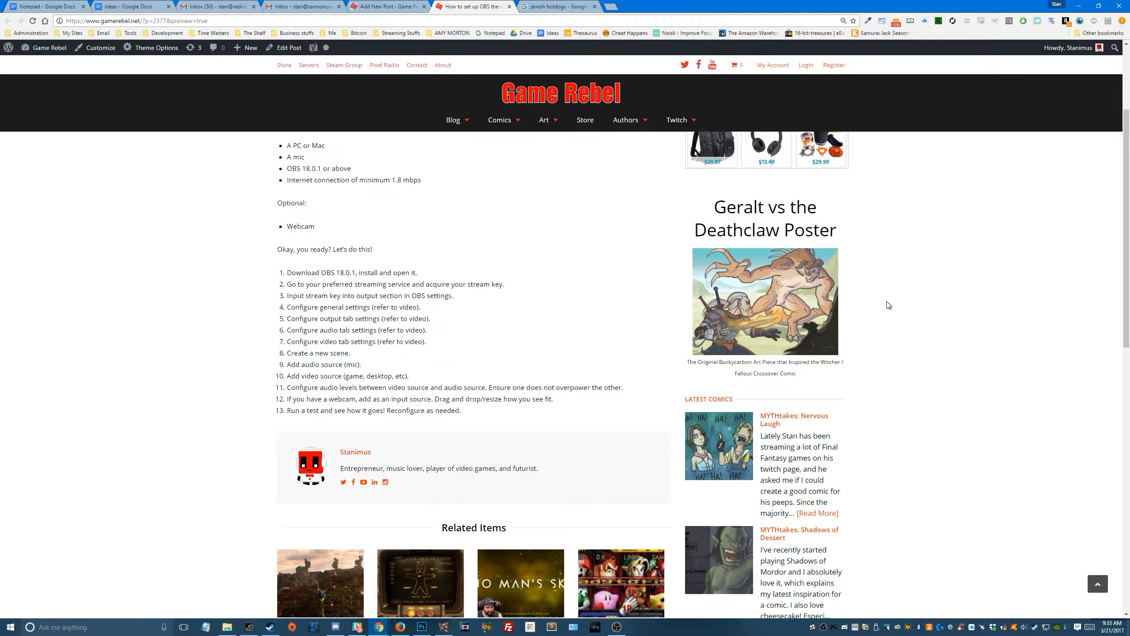
pyautogui.scroll(2, 413, 280)
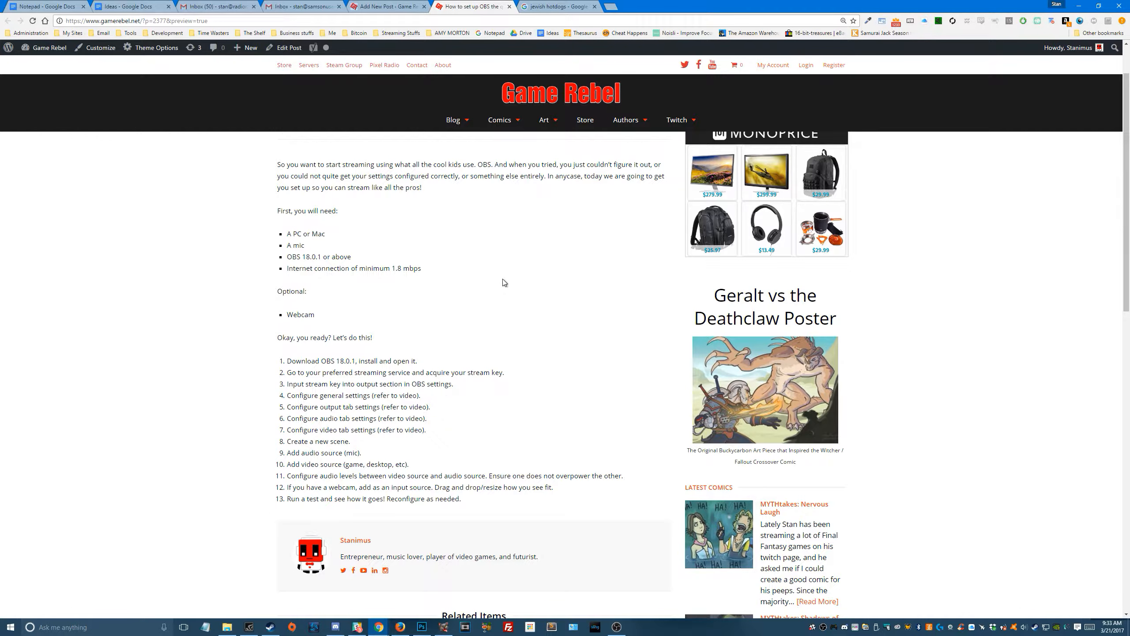
pyautogui.click(35, 20)
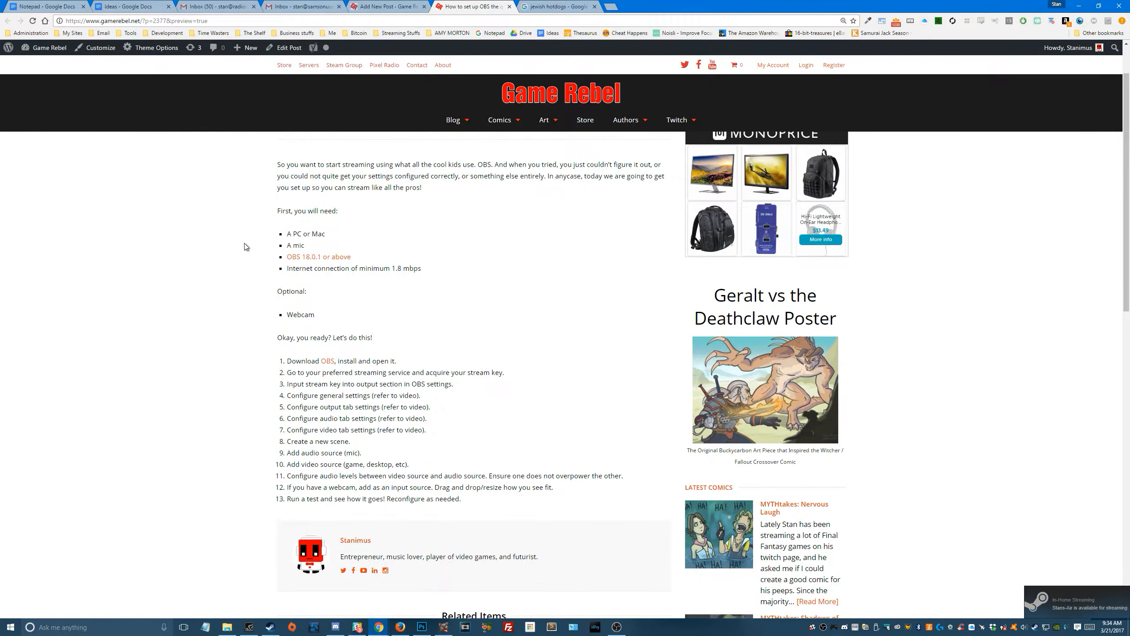
pyautogui.scroll(-1, 221, 273)
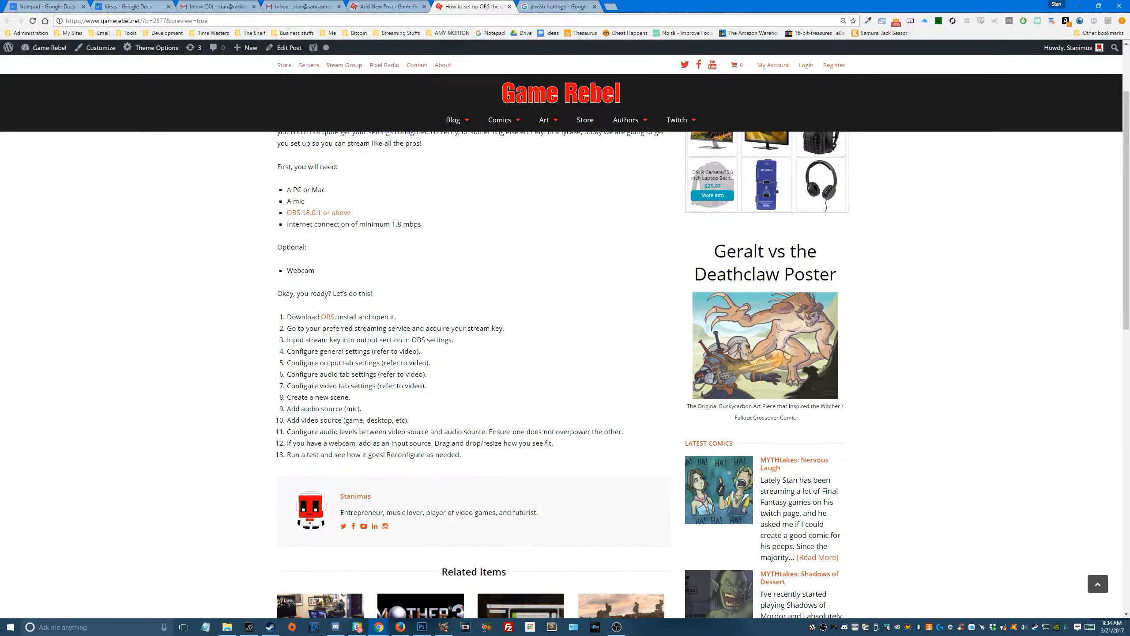
# Switch to OBS by moving its window onto this monitor over the article, and maximize it.
pyautogui.moveTo(1129, 143); pyautogui.dragTo(784, 89)
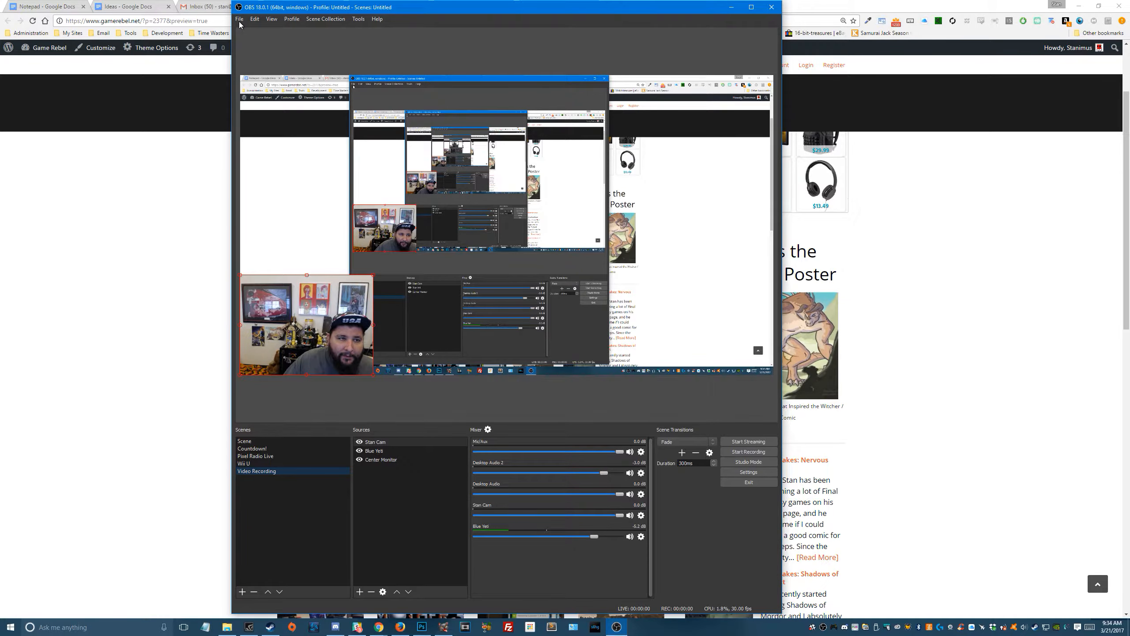
pyautogui.moveTo(423, 12); pyautogui.dragTo(749, 9)
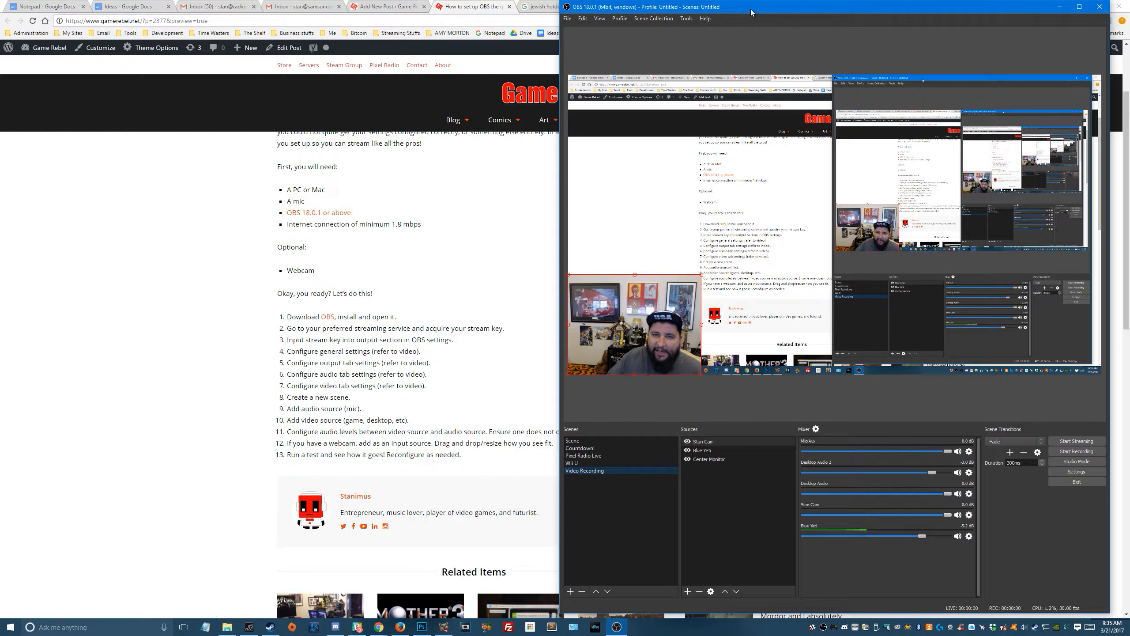
pyautogui.click(1080, 13)
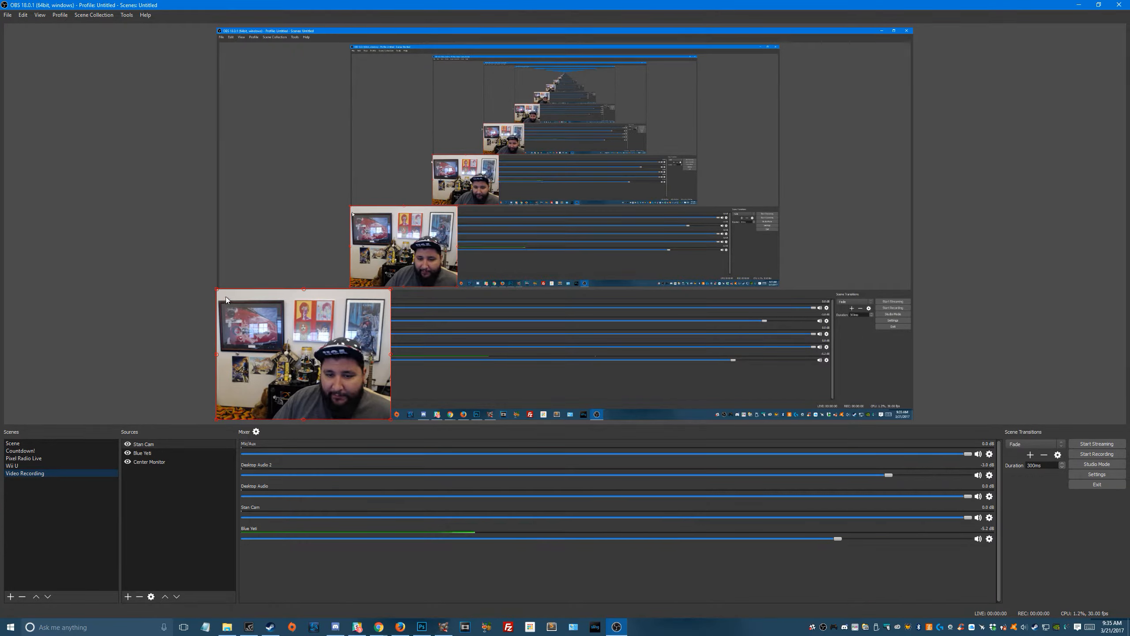
# Open the OBS settings and review the General options and the Stream service configuration.
pyautogui.click(7, 15)
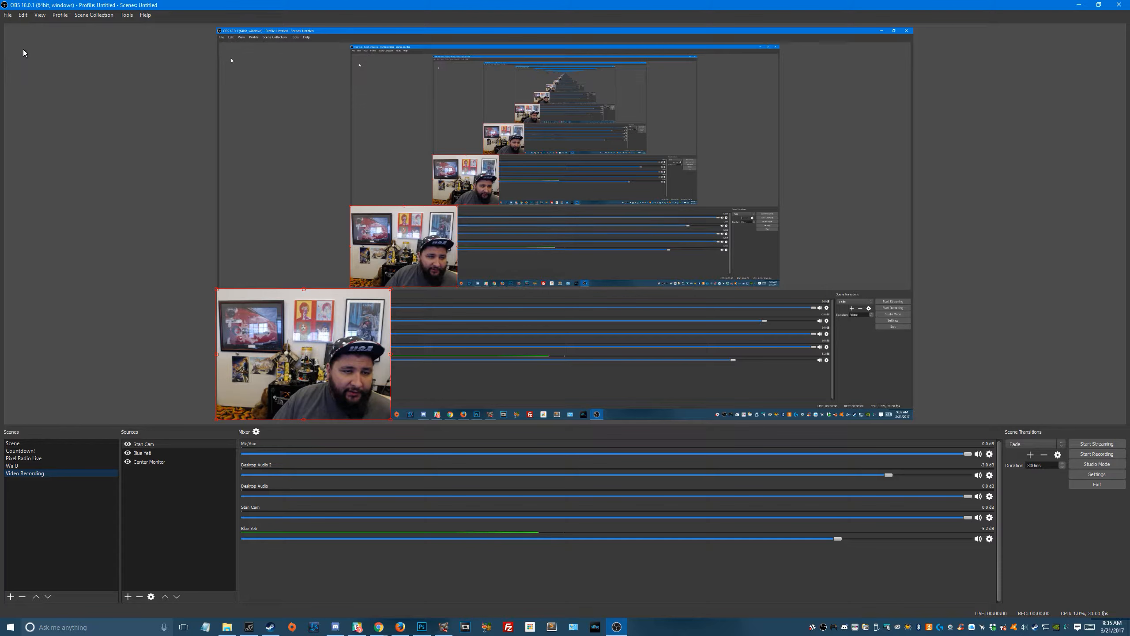
pyautogui.click(23, 50)
pyautogui.moveTo(541, 147); pyautogui.dragTo(587, 91)
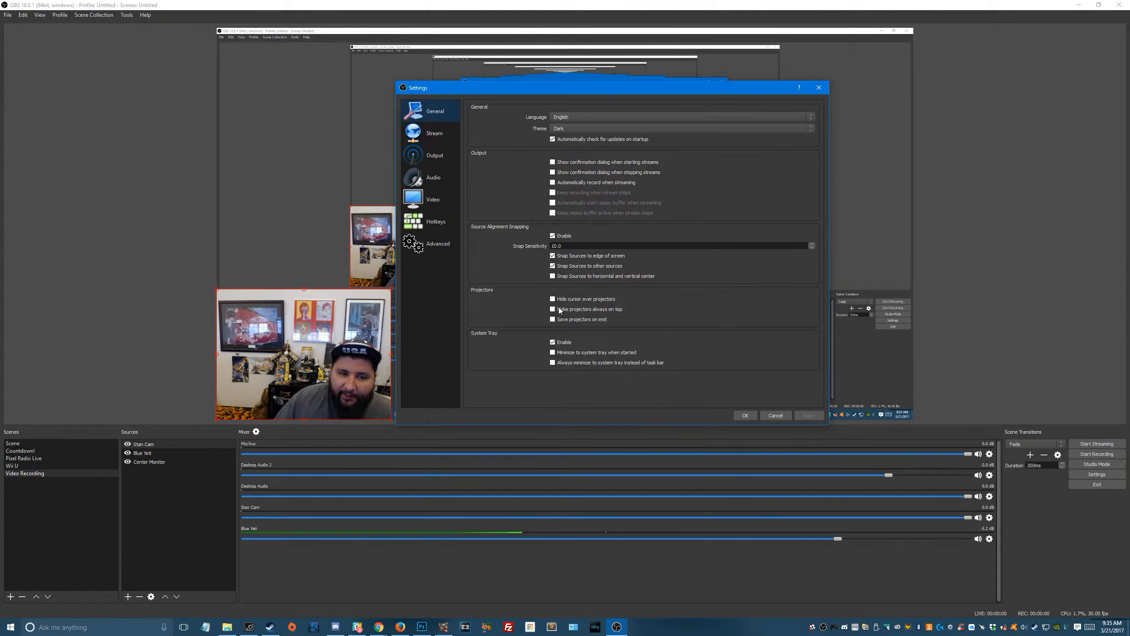
pyautogui.click(437, 140)
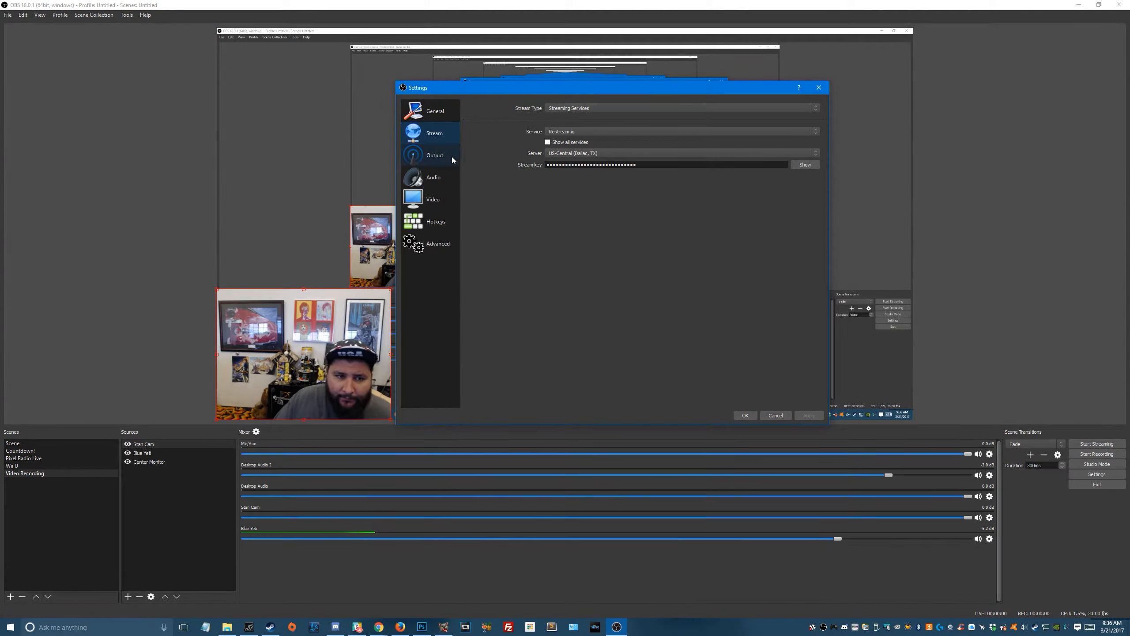
# Examine the streaming output options for rescaling, bitrate and rate control.
pyautogui.click(430, 155)
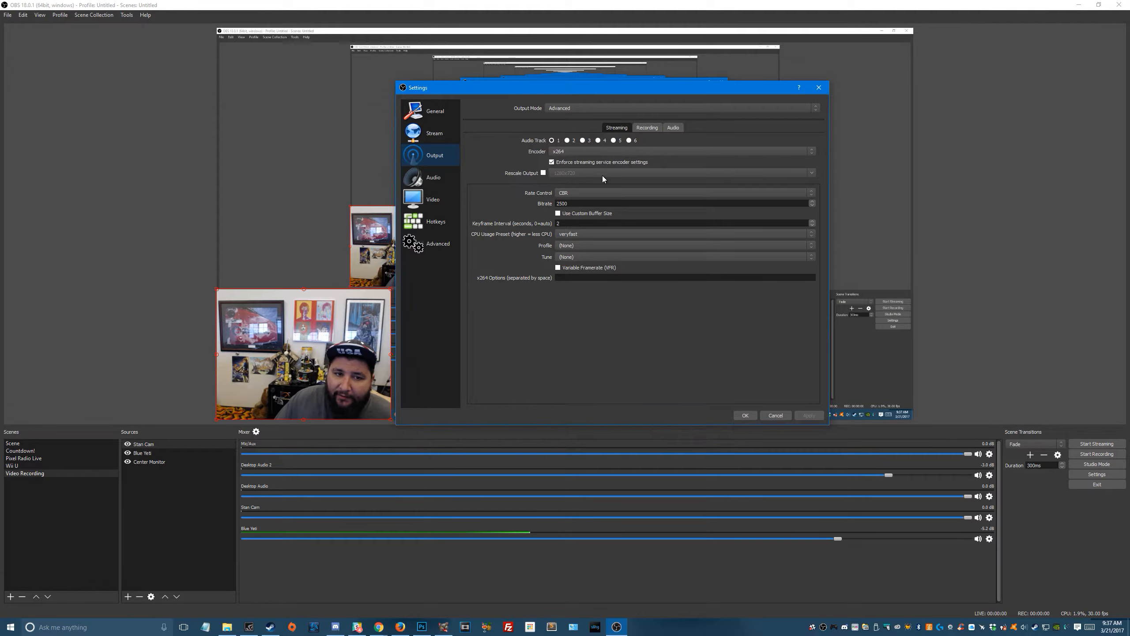
pyautogui.click(544, 173)
pyautogui.click(543, 173)
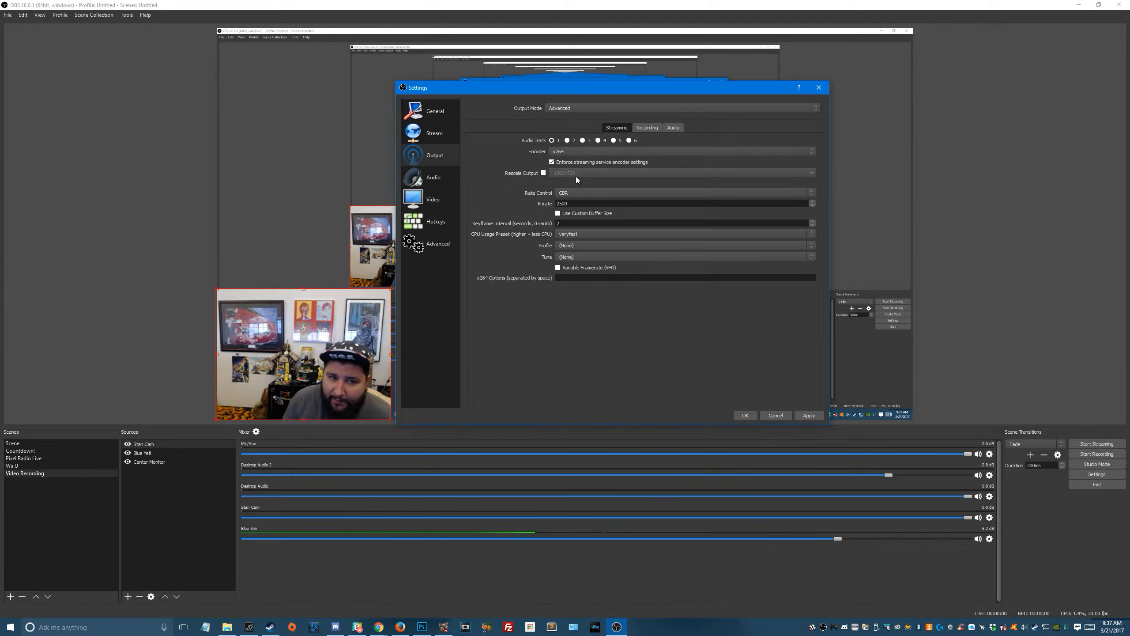
pyautogui.click(574, 203)
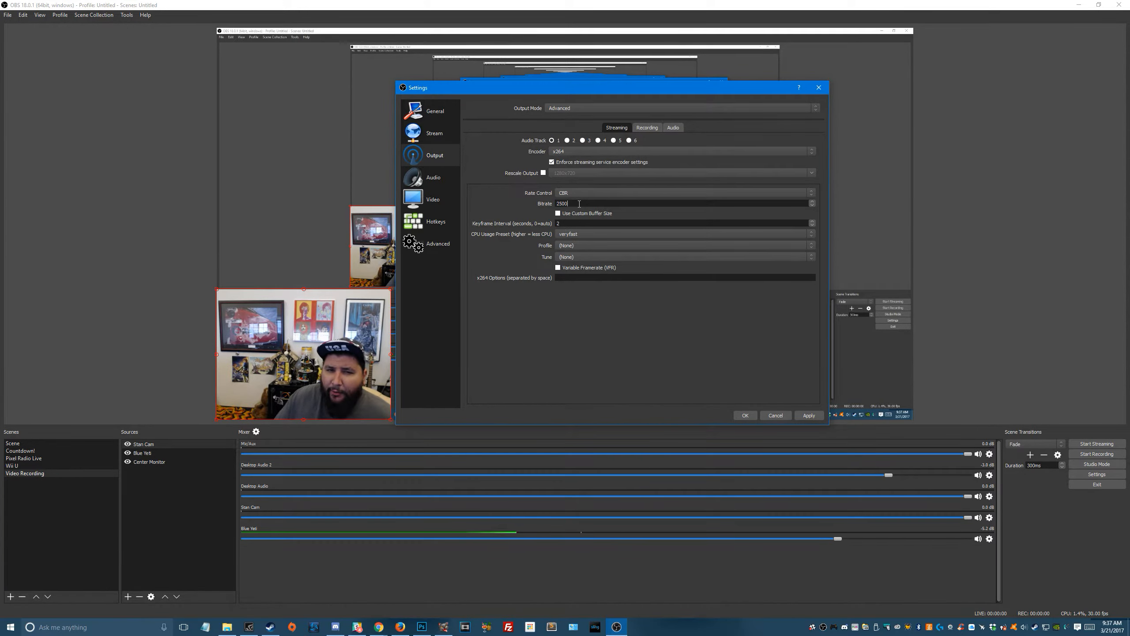
pyautogui.moveTo(579, 204); pyautogui.dragTo(550, 205)
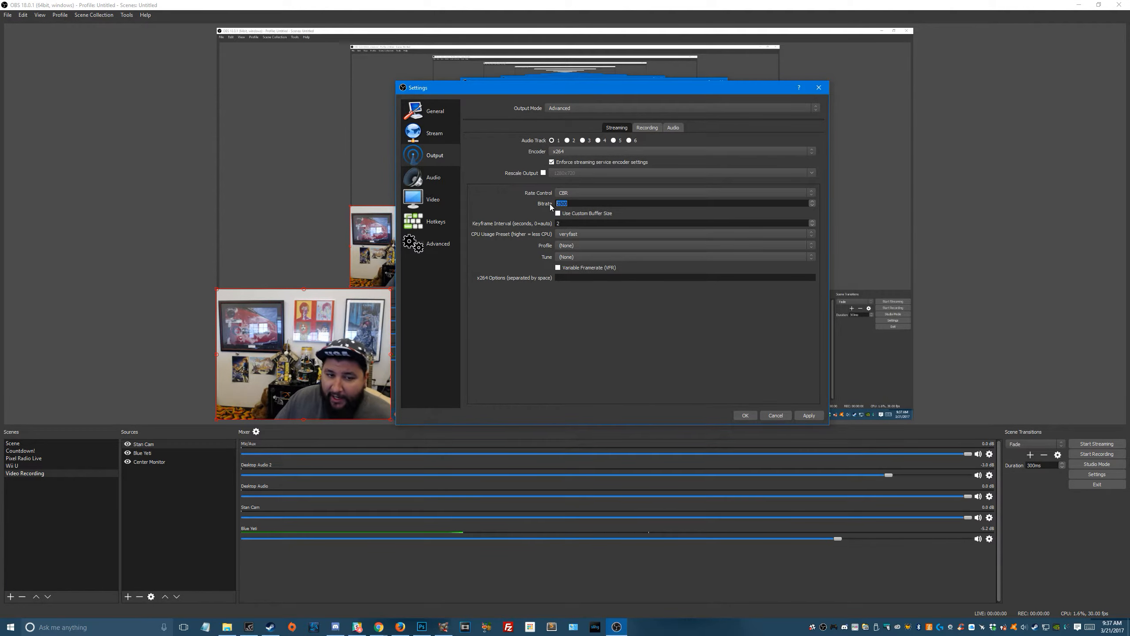
pyautogui.click(593, 204)
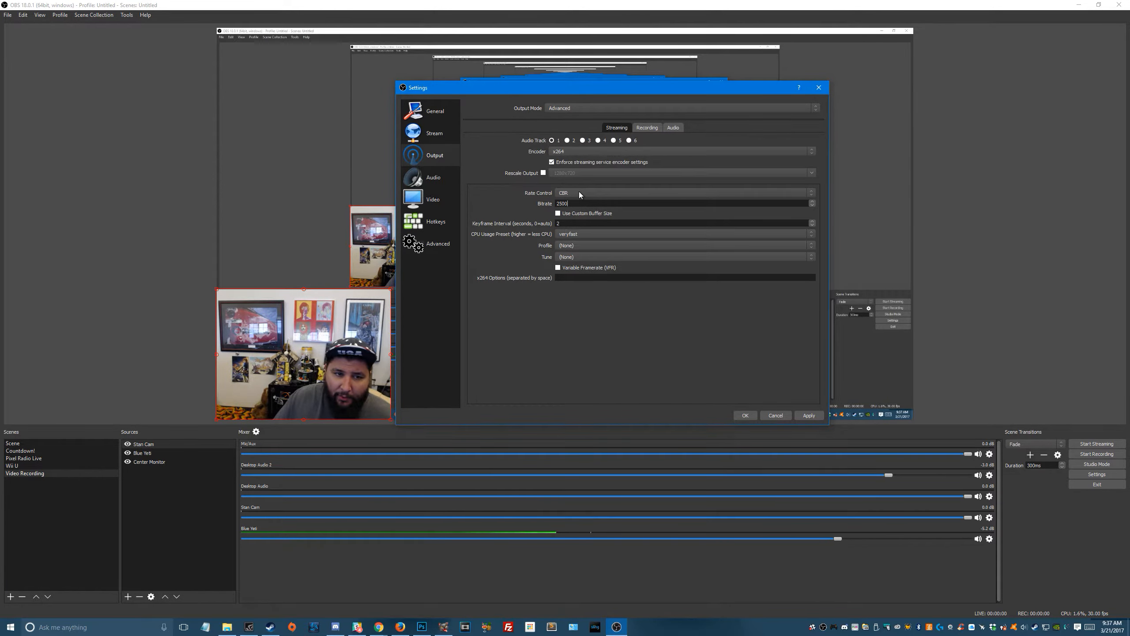
pyautogui.click(580, 192)
pyautogui.click(579, 191)
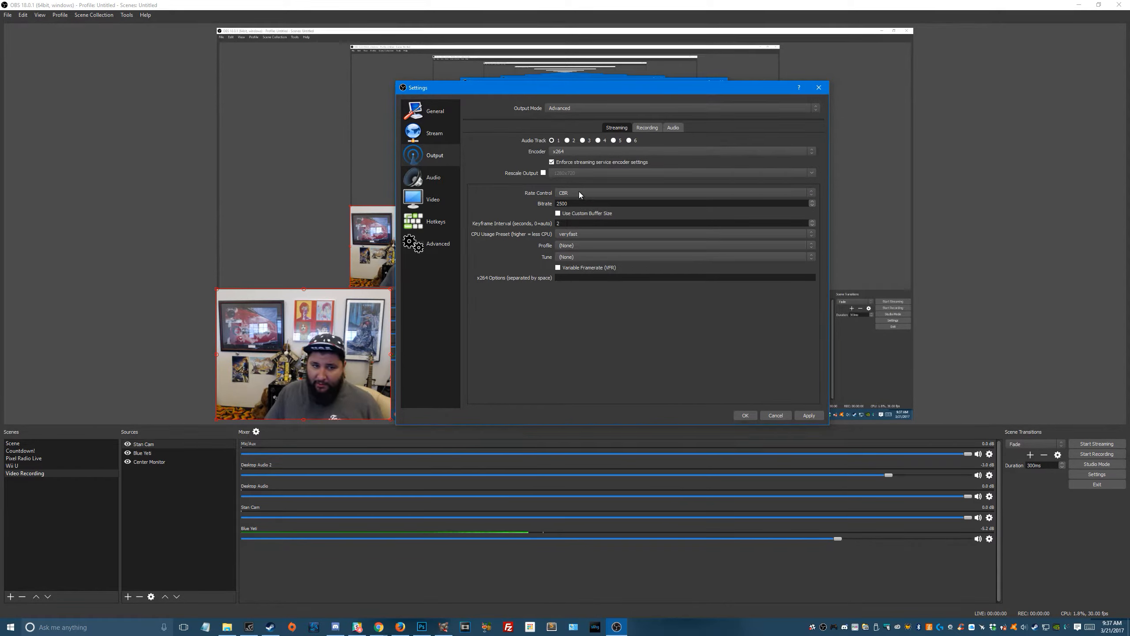
# Check the streaming keyframe interval and choose veryfast as the CPU usage preset.
pyautogui.click(574, 223)
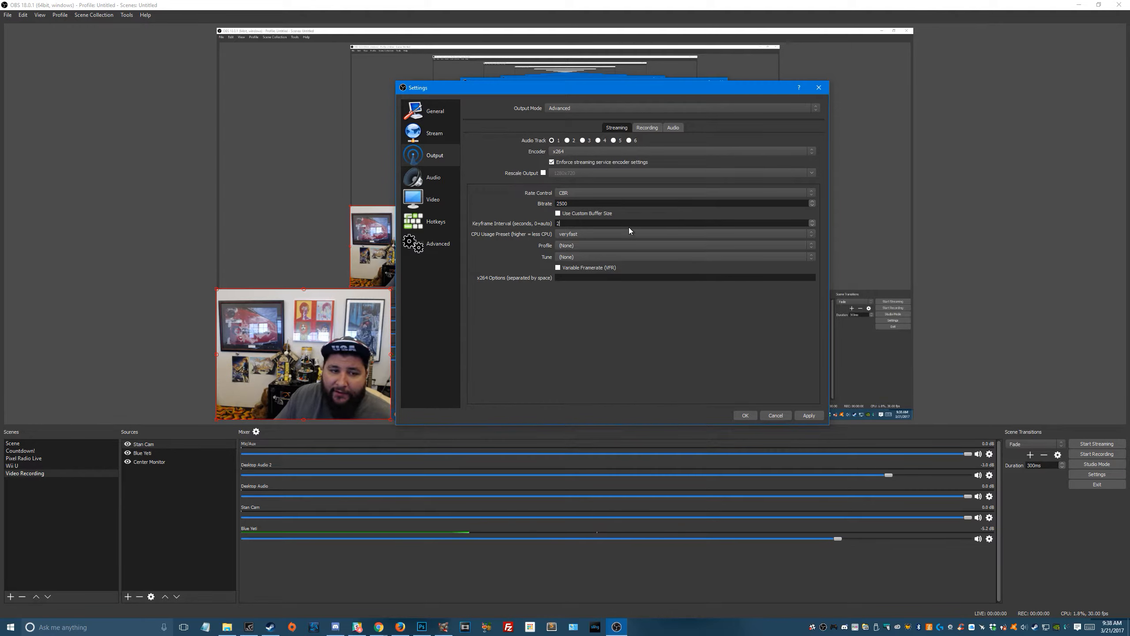
pyautogui.click(583, 233)
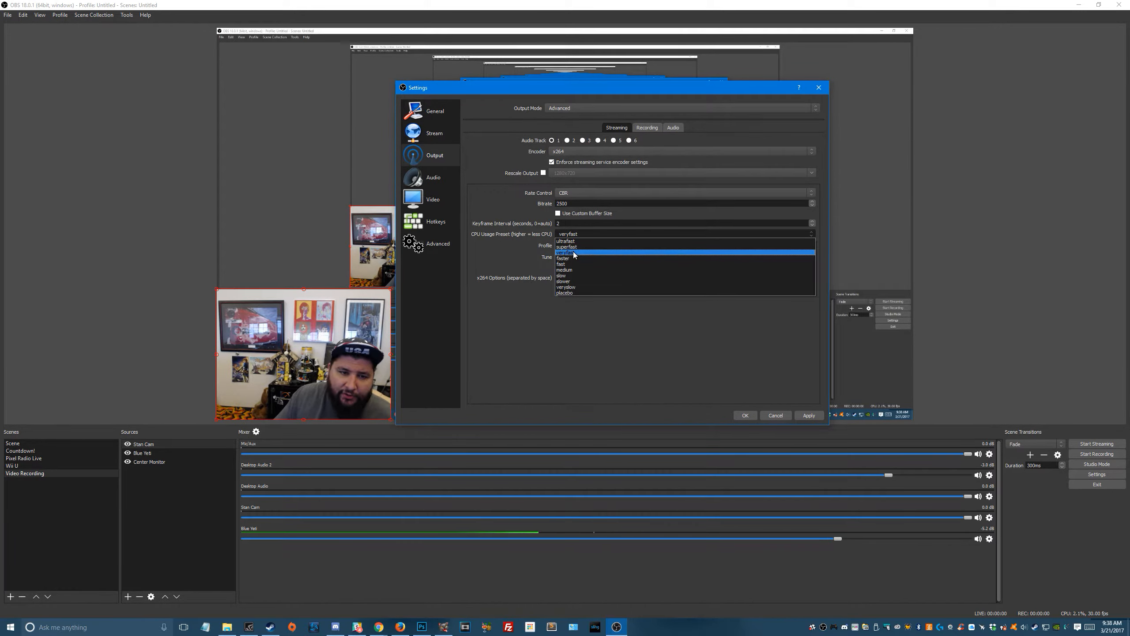
pyautogui.click(573, 252)
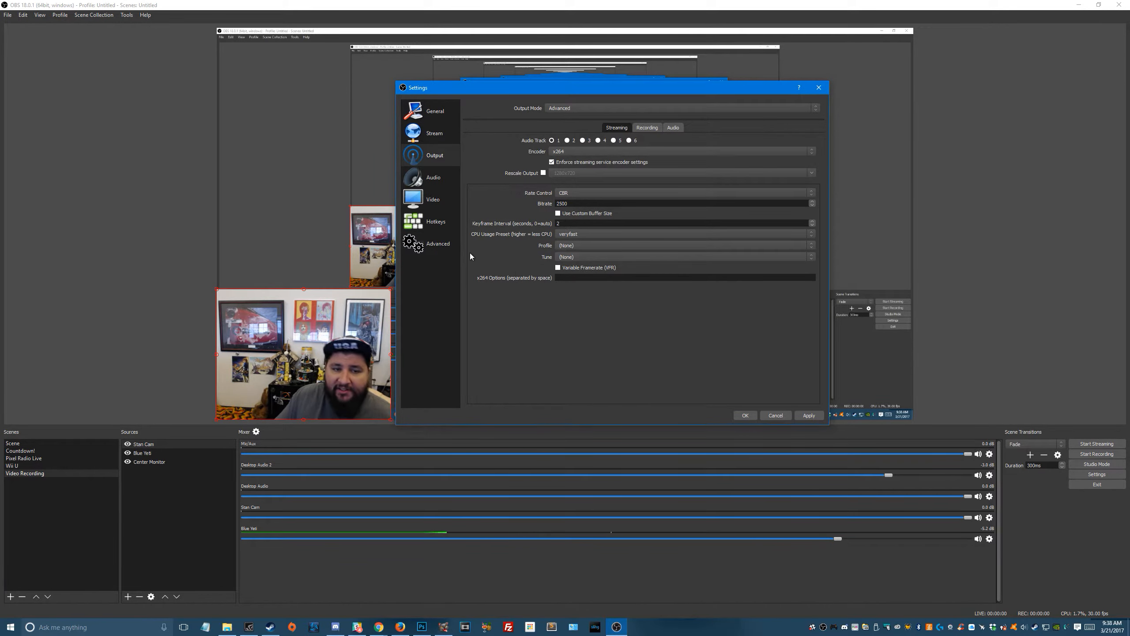
# Review the recording and audio-track output settings, as well as the Audio settings' sample rate choices and devices.
pyautogui.click(648, 128)
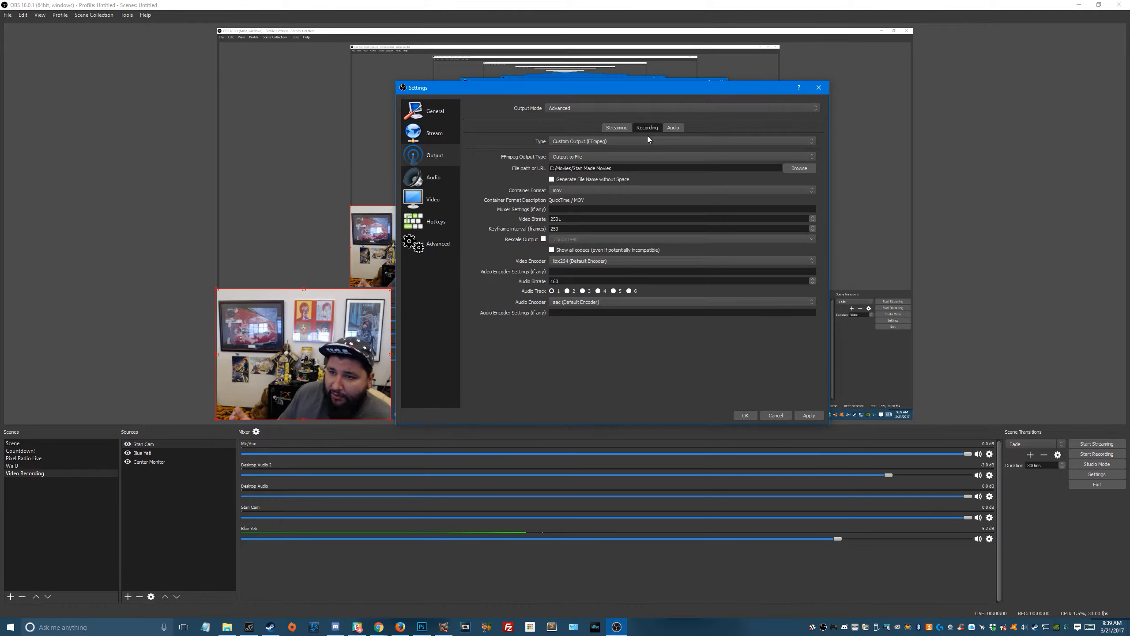
pyautogui.click(672, 127)
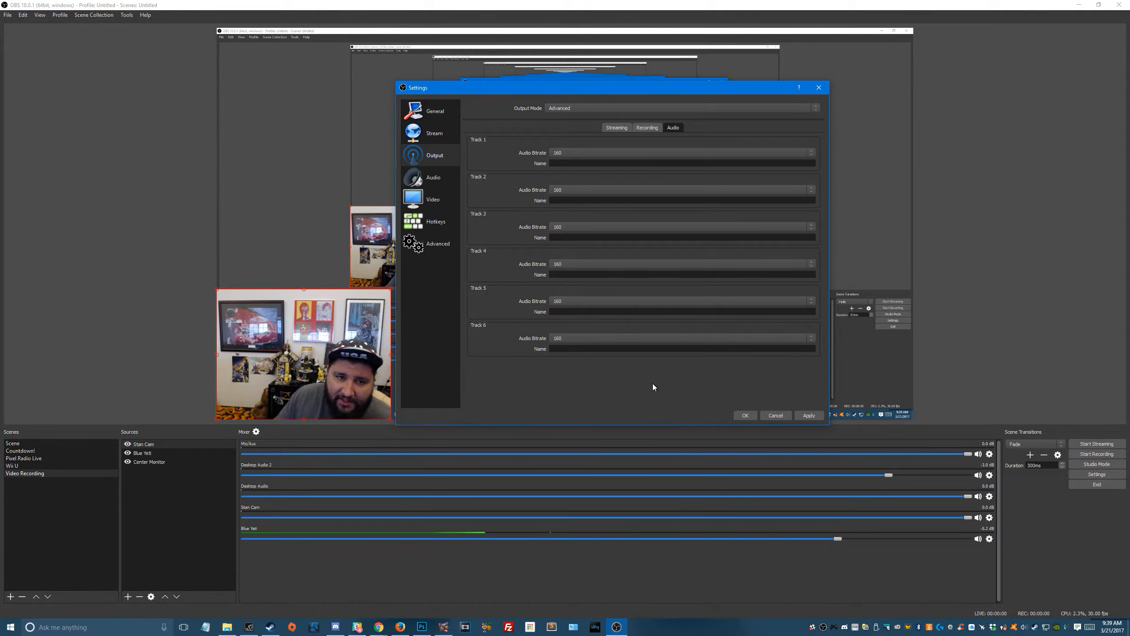
pyautogui.click(434, 180)
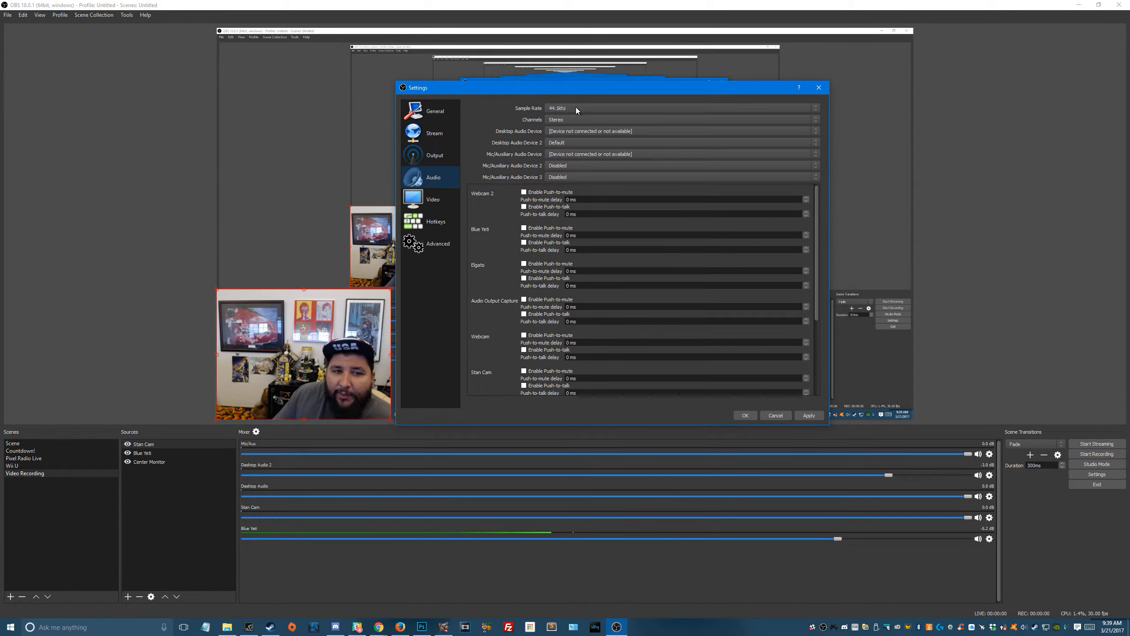
pyautogui.click(591, 110)
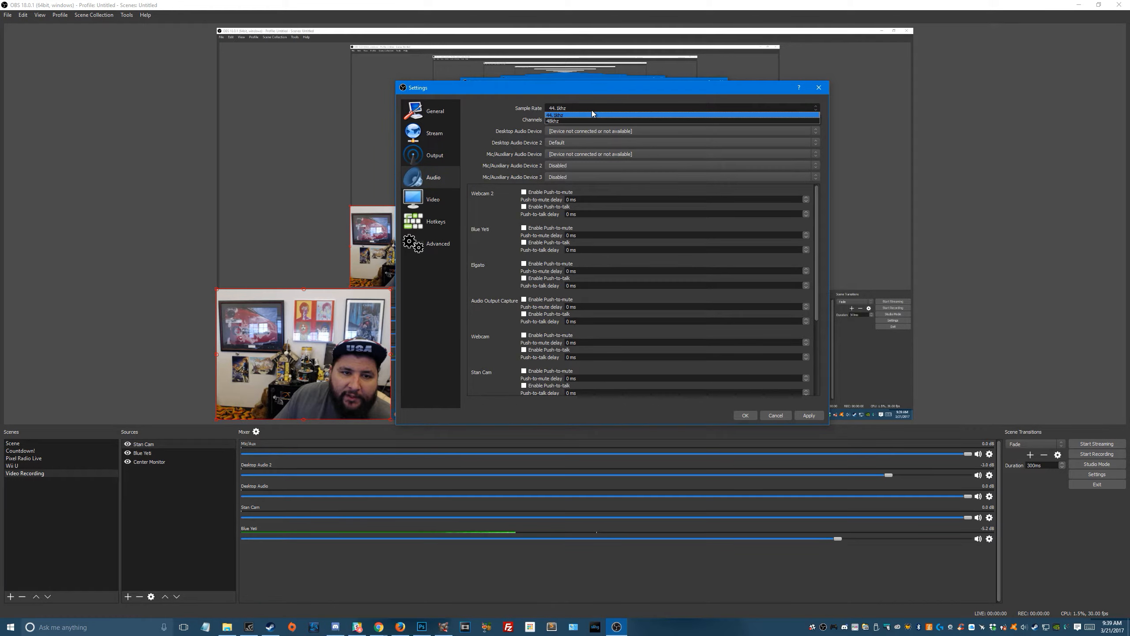
pyautogui.click(586, 108)
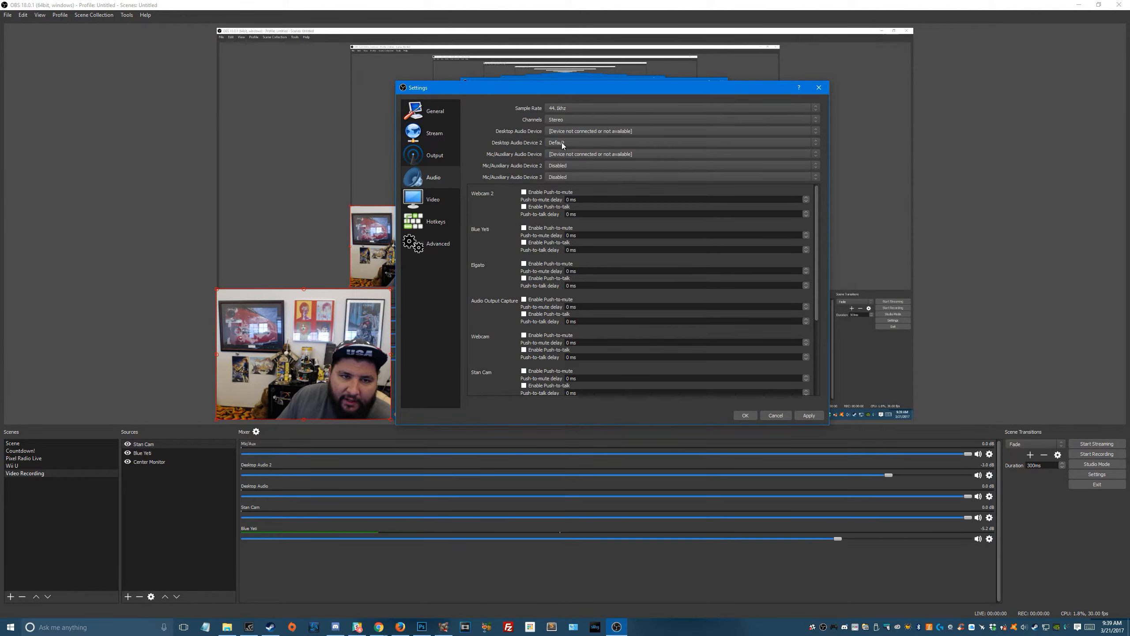
pyautogui.scroll(-1, 574, 225)
# Examine the Video settings for resolution and frame rate, including the available downscale filters.
pyautogui.click(428, 202)
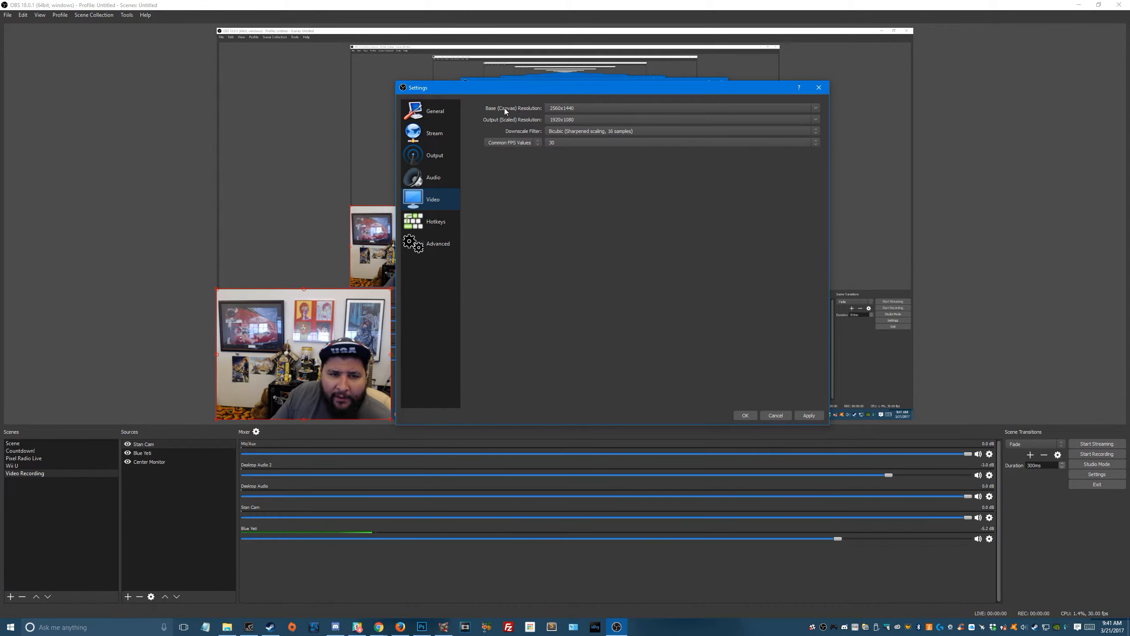
pyautogui.click(674, 131)
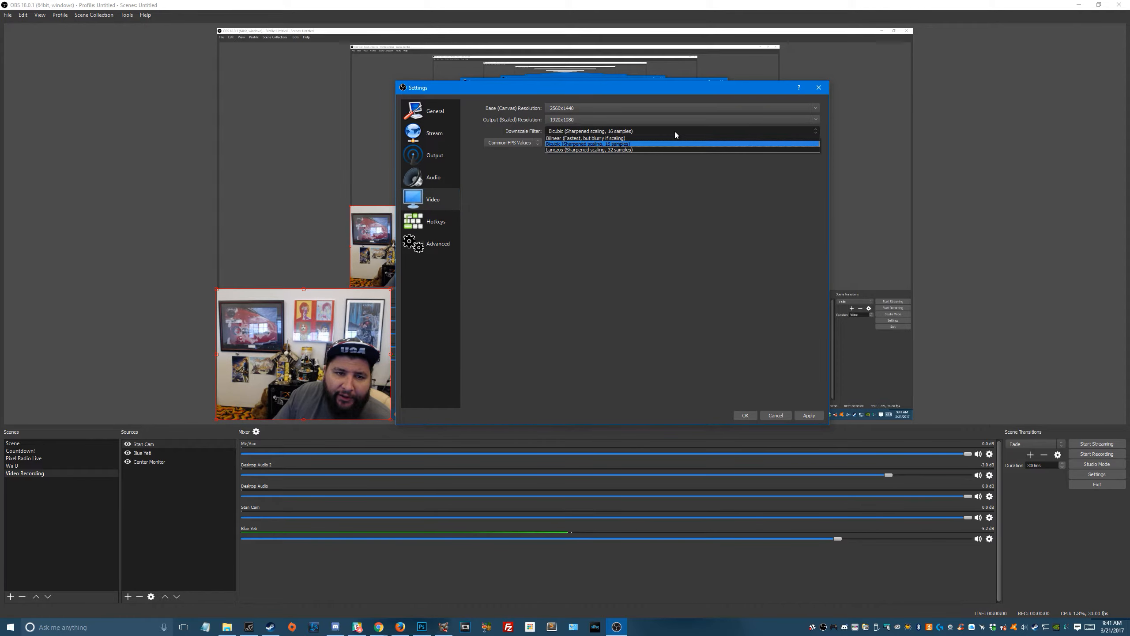
pyautogui.click(674, 131)
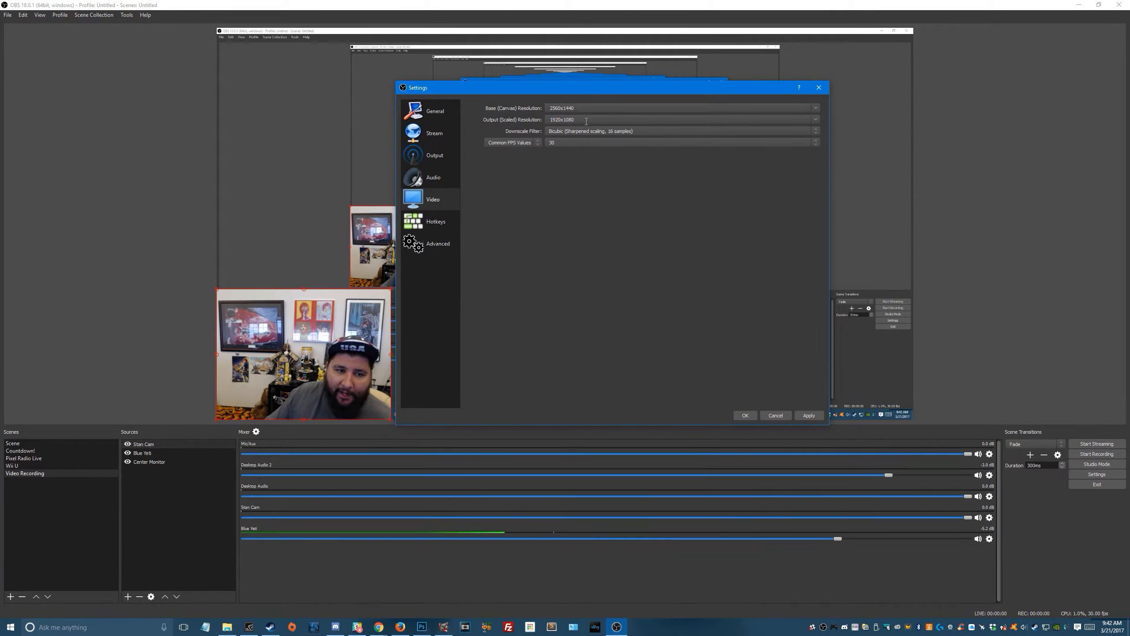
# Look over the Hotkeys settings for streaming, recording and the individual scenes.
pyautogui.click(434, 221)
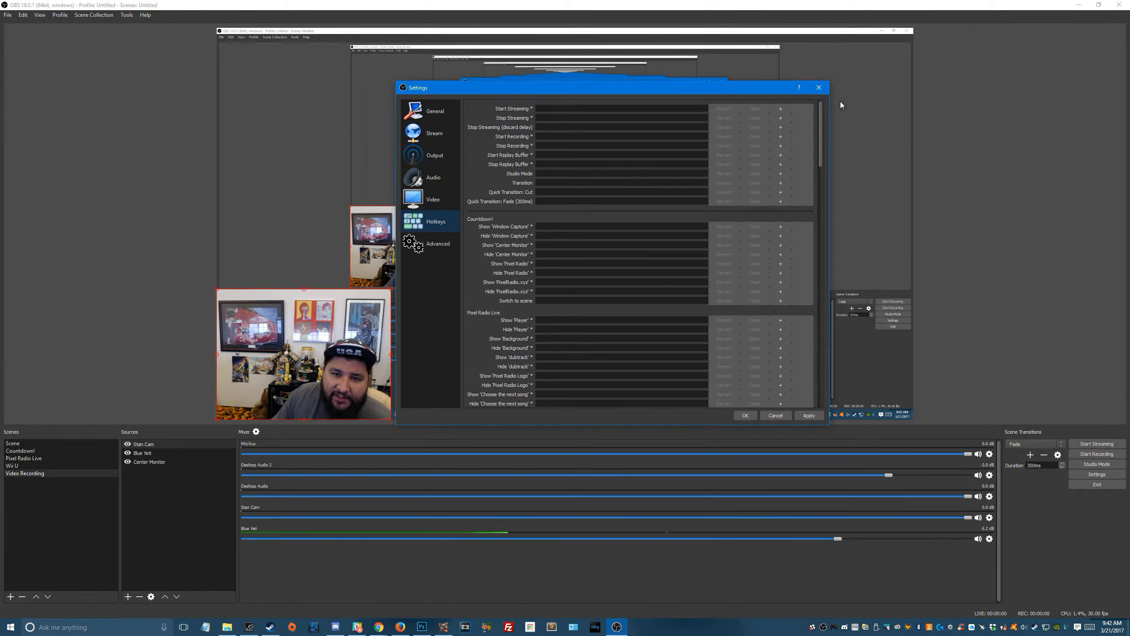
pyautogui.moveTo(820, 118)
pyautogui.mouseDown()
pyautogui.moveTo(818, 198)
pyautogui.moveTo(821, 106)
pyautogui.moveTo(830, 340)
pyautogui.moveTo(820, 344)
pyautogui.moveTo(806, 102)
pyautogui.mouseUp()
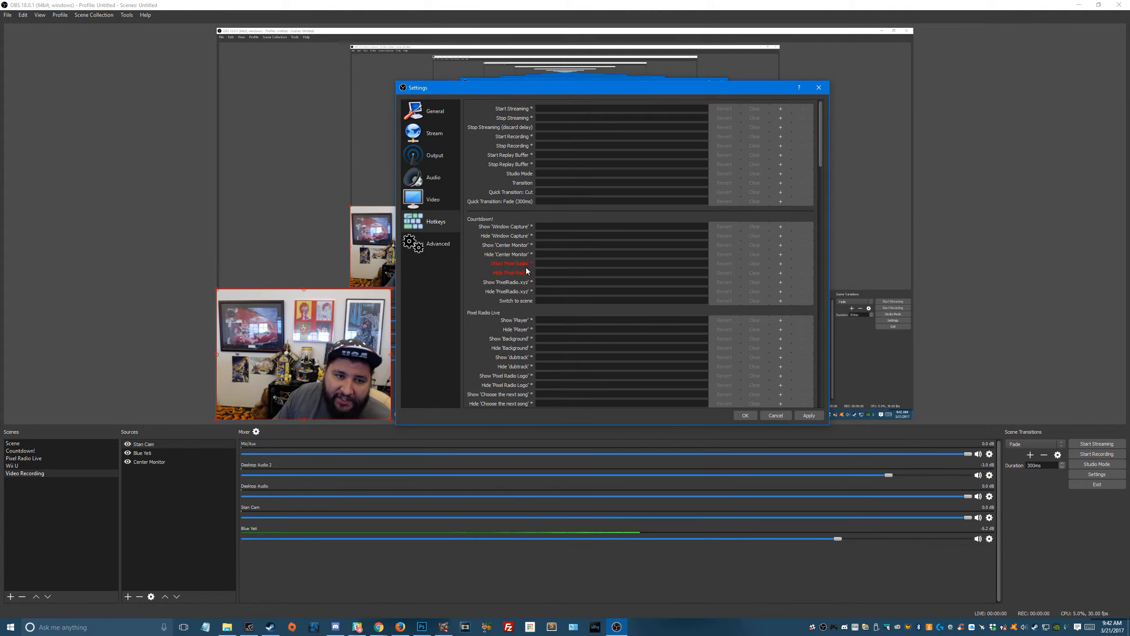
pyautogui.moveTo(820, 113)
pyautogui.mouseDown()
pyautogui.moveTo(811, 250)
pyautogui.moveTo(822, 364)
pyautogui.moveTo(838, 215)
pyautogui.moveTo(830, 102)
pyautogui.mouseUp()
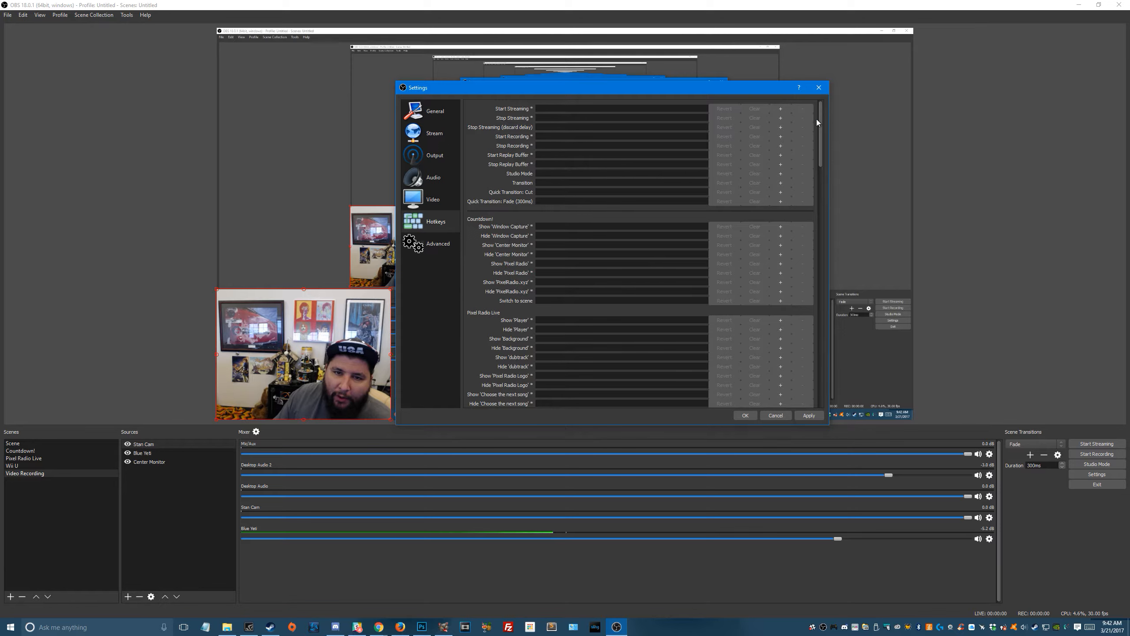
pyautogui.moveTo(819, 115)
pyautogui.mouseDown()
pyautogui.moveTo(820, 171)
pyautogui.moveTo(819, 115)
pyautogui.mouseUp()
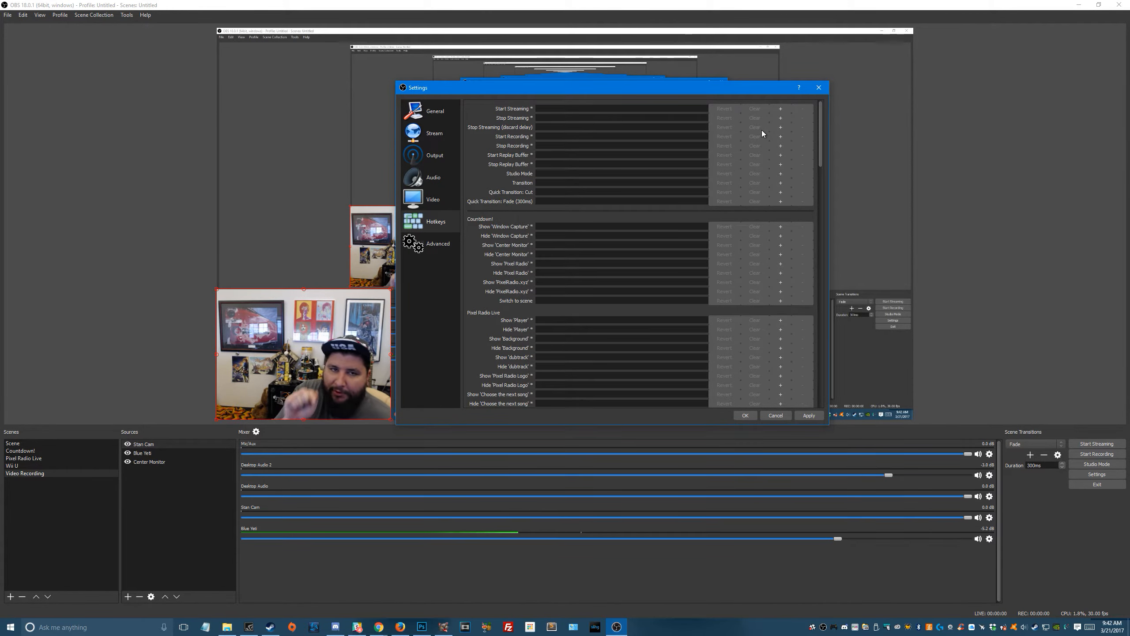
# Review the Advanced settings, including the renderer choices, stream delay and automatic reconnect, and close the settings without saving changes.
pyautogui.click(437, 252)
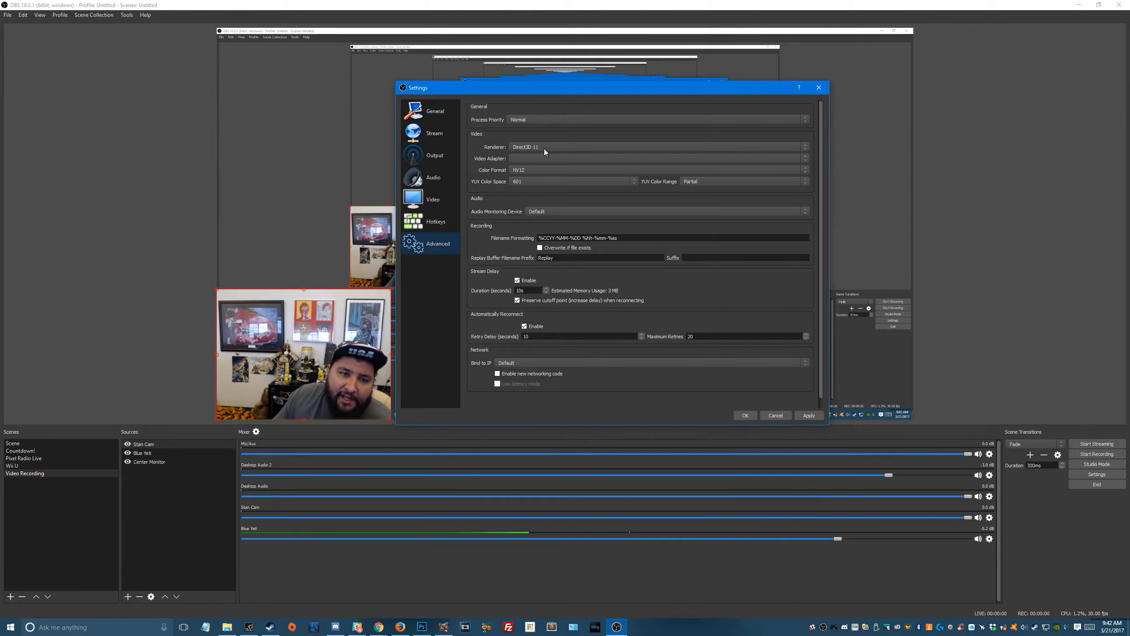
pyautogui.click(569, 148)
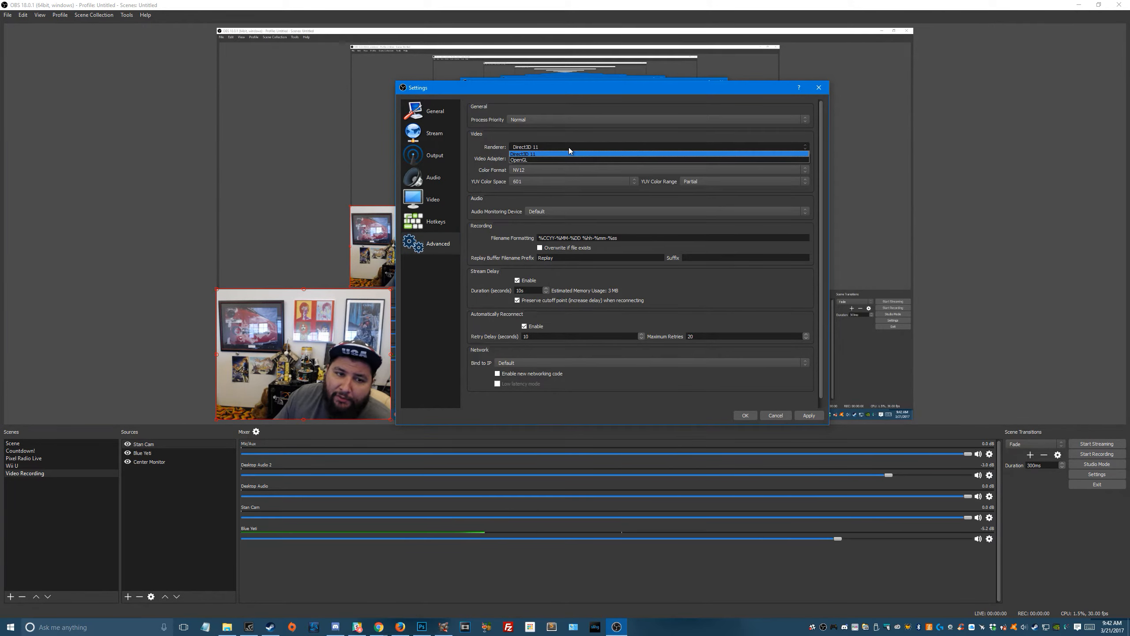
pyautogui.click(569, 147)
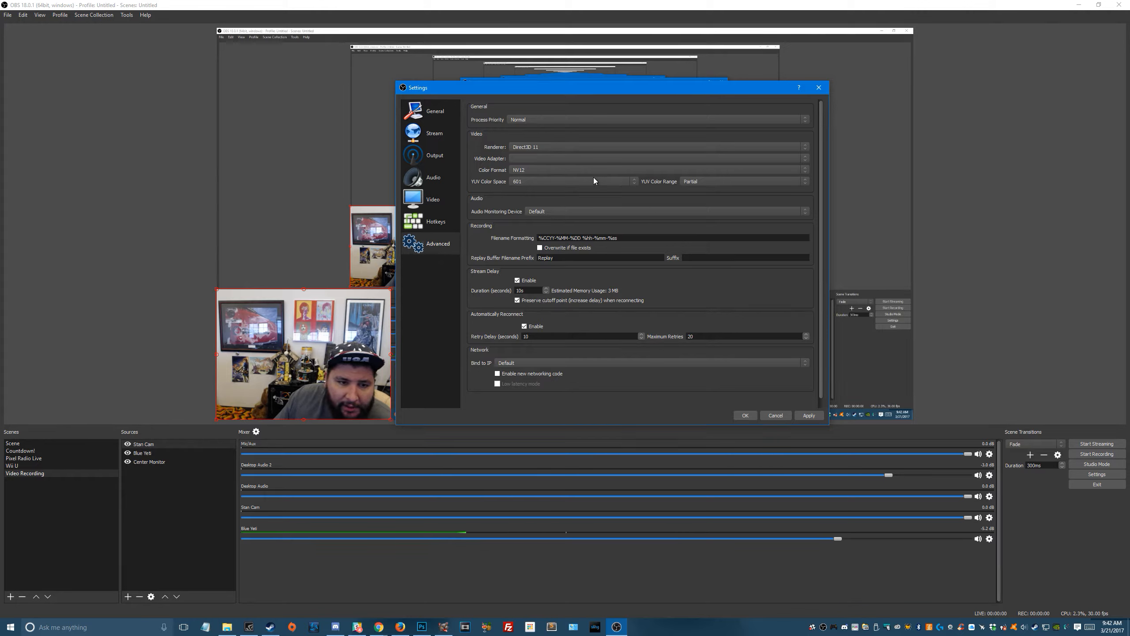
pyautogui.scroll(-1, 752, 225)
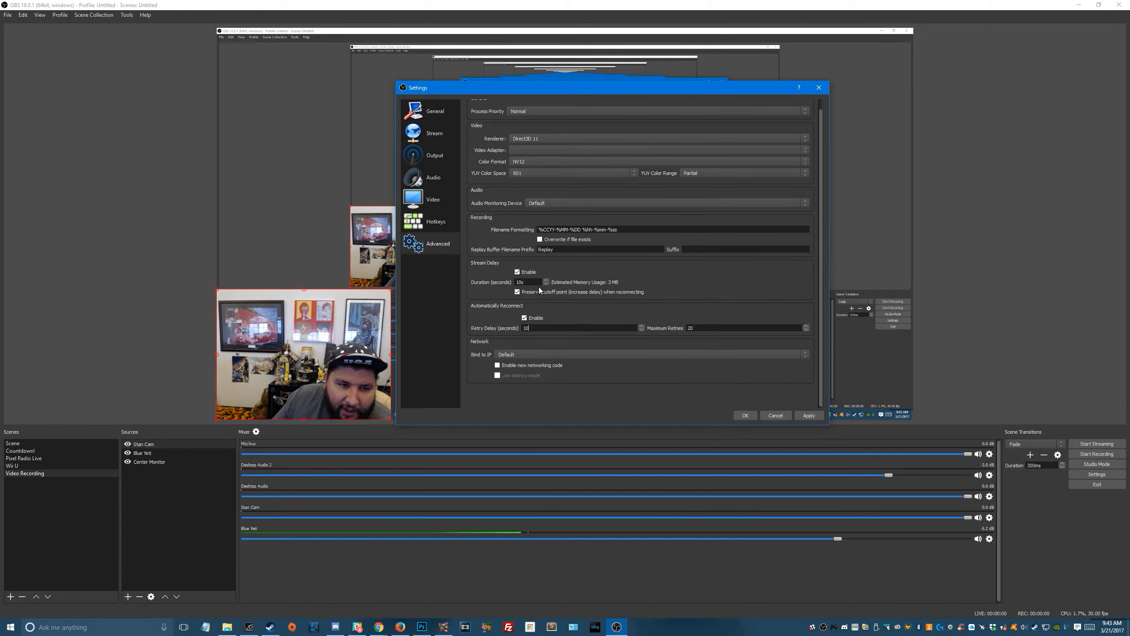
pyautogui.scroll(1, 687, 249)
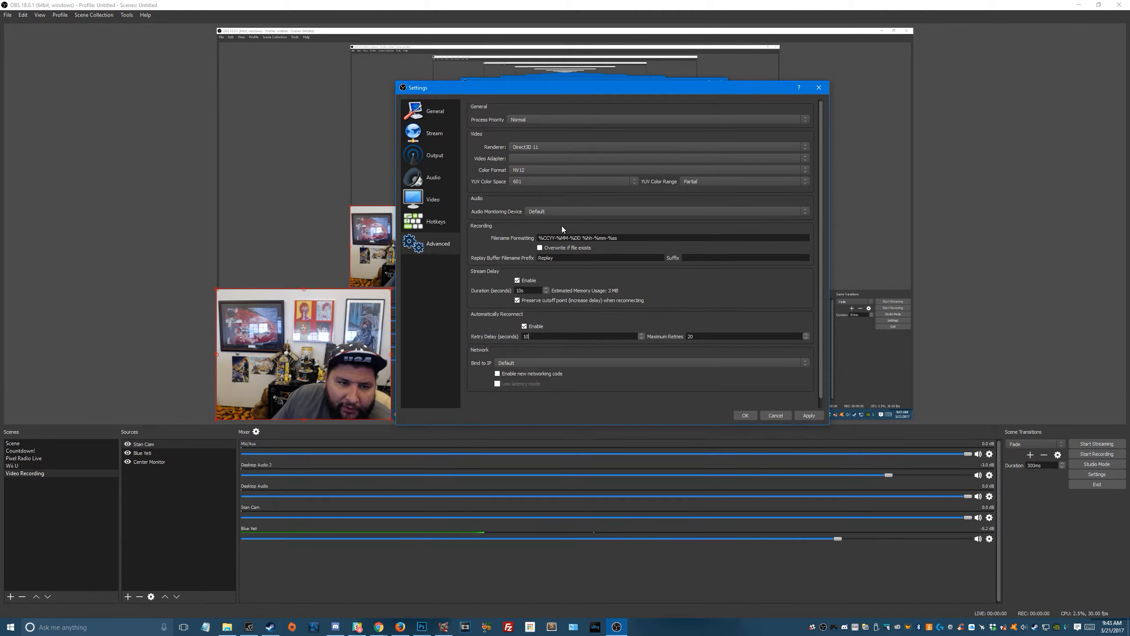
pyautogui.scroll(-1, 699, 289)
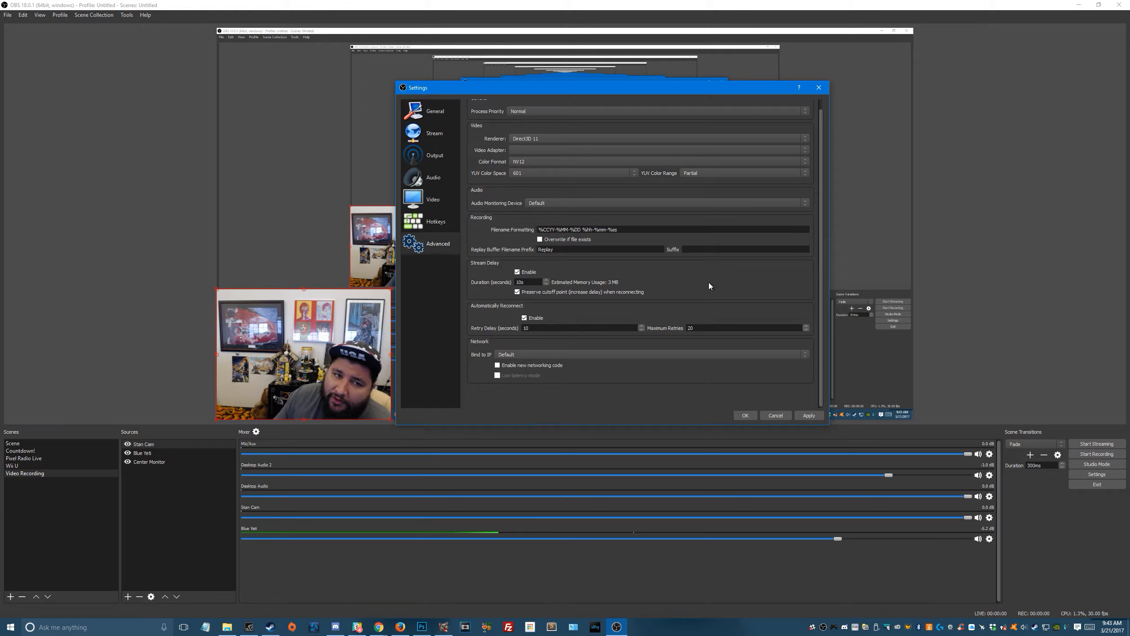
pyautogui.scroll(1, 695, 212)
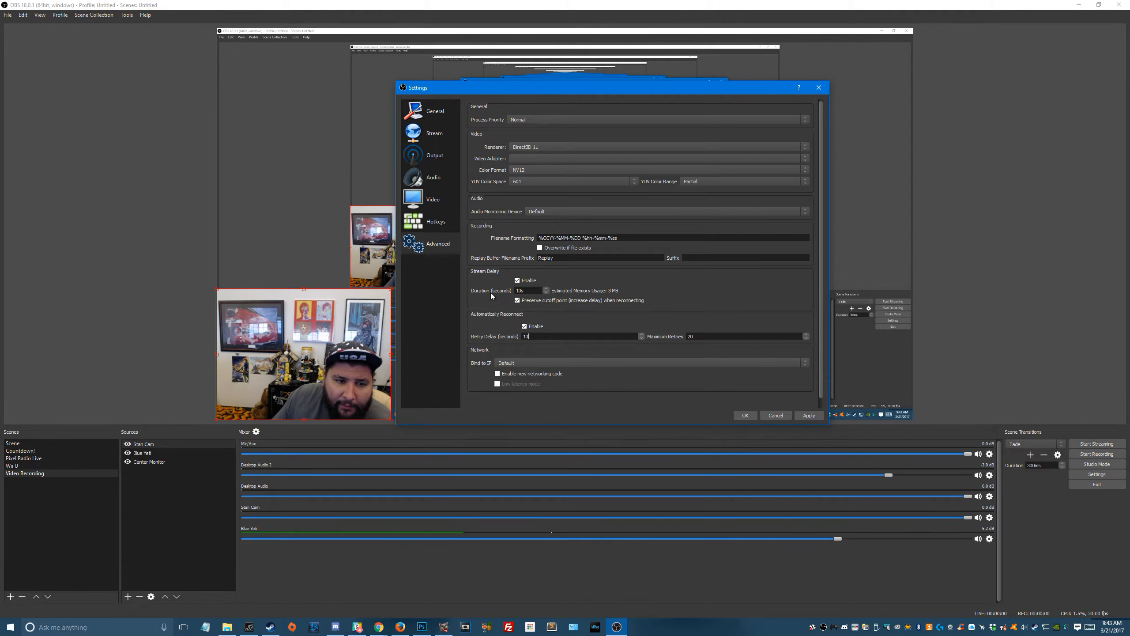
pyautogui.scroll(-1, 655, 276)
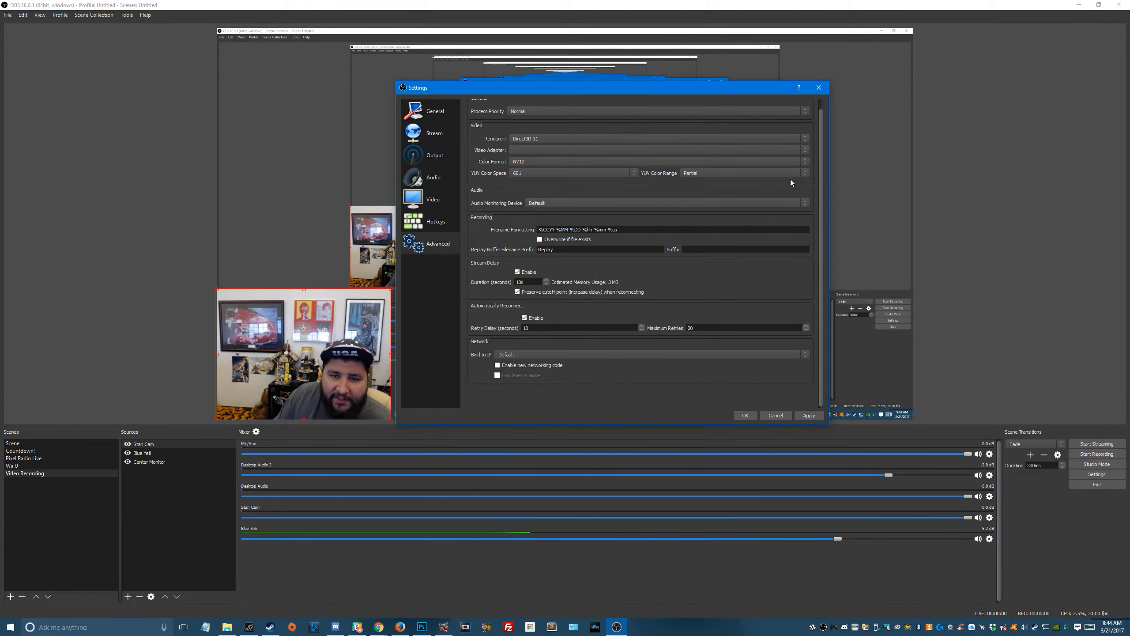
pyautogui.click(819, 89)
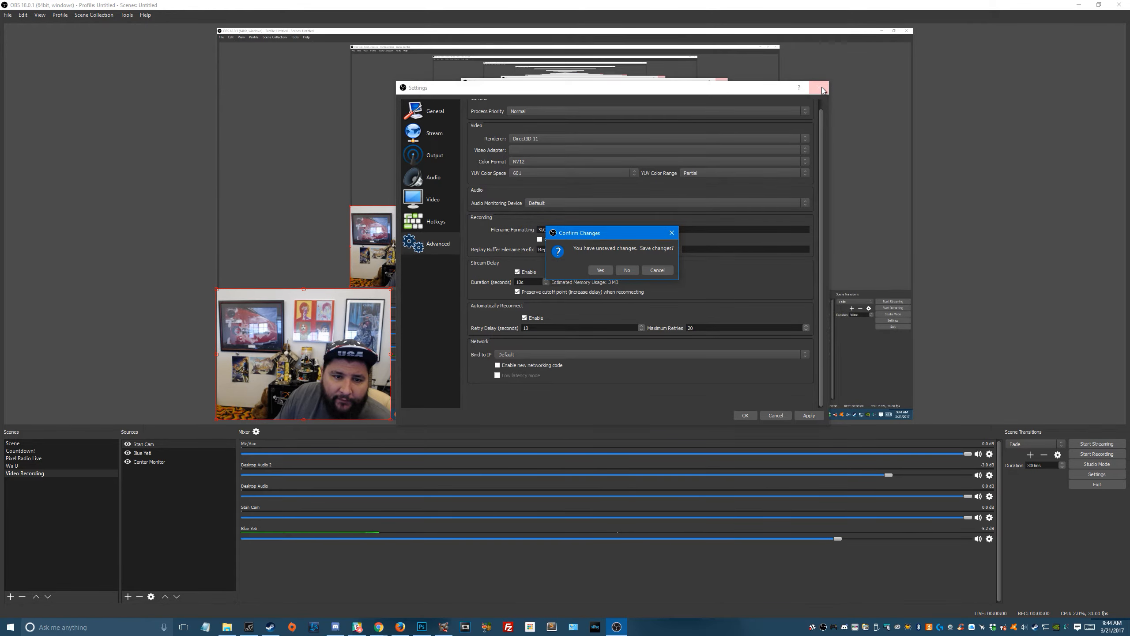
pyautogui.click(623, 271)
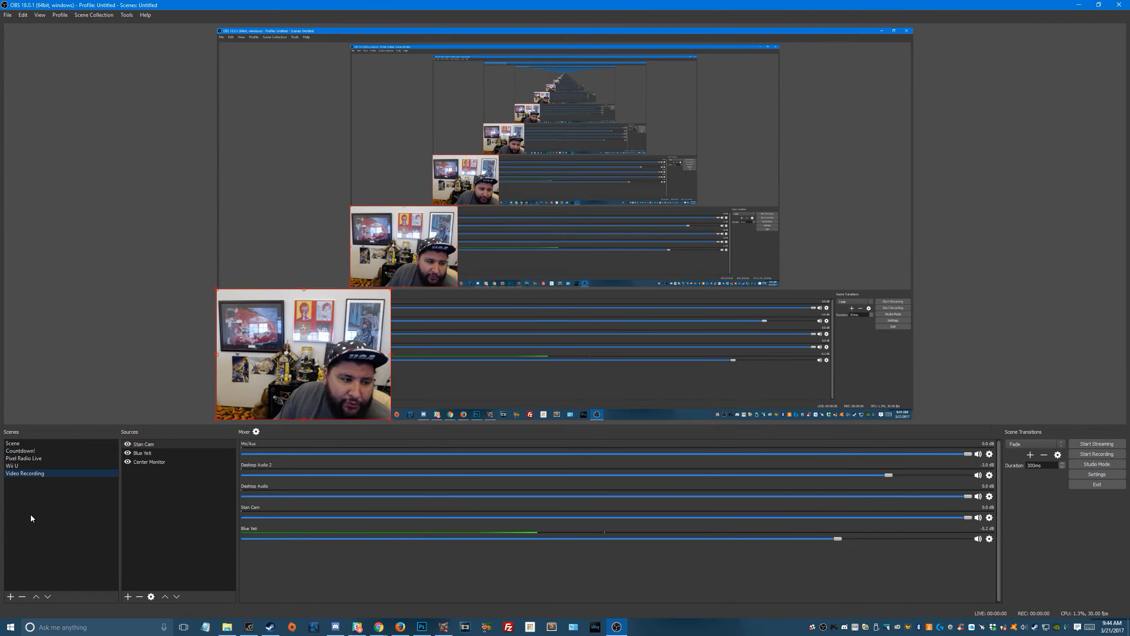
# Add a new scene named Tutorial.
pyautogui.click(9, 596)
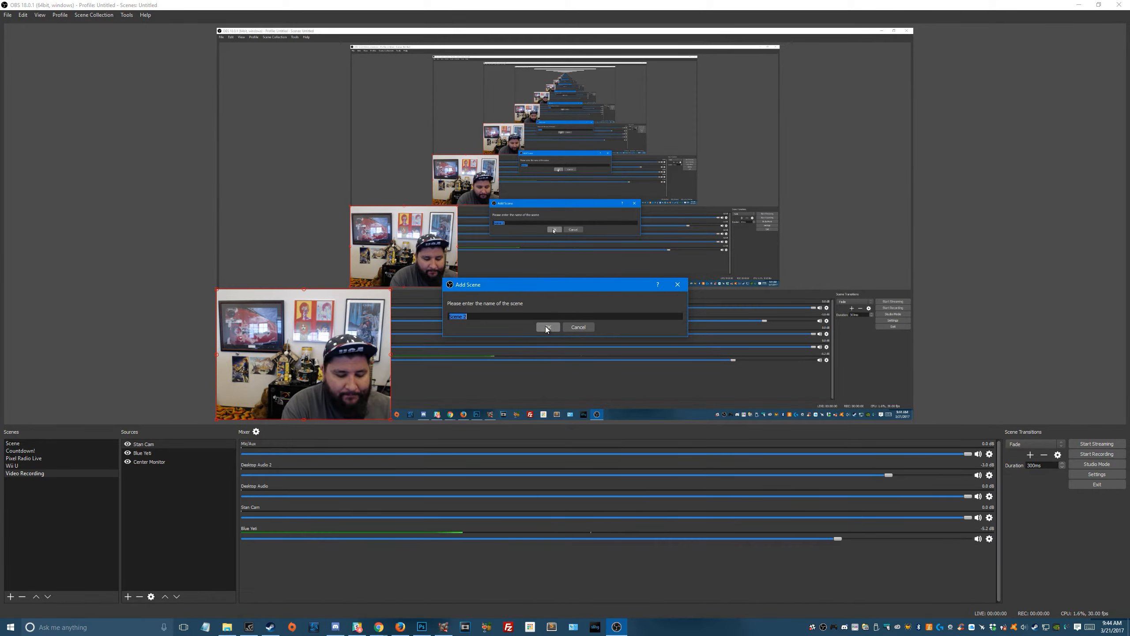
pyautogui.write('Tu')
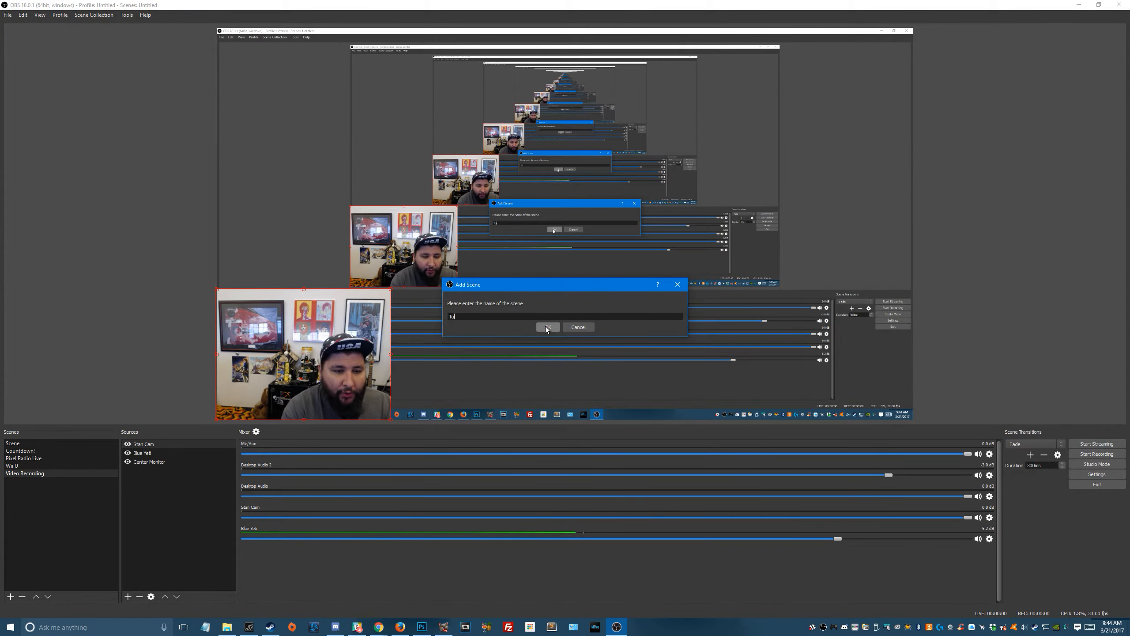
pyautogui.write('torial')
pyautogui.click(546, 327)
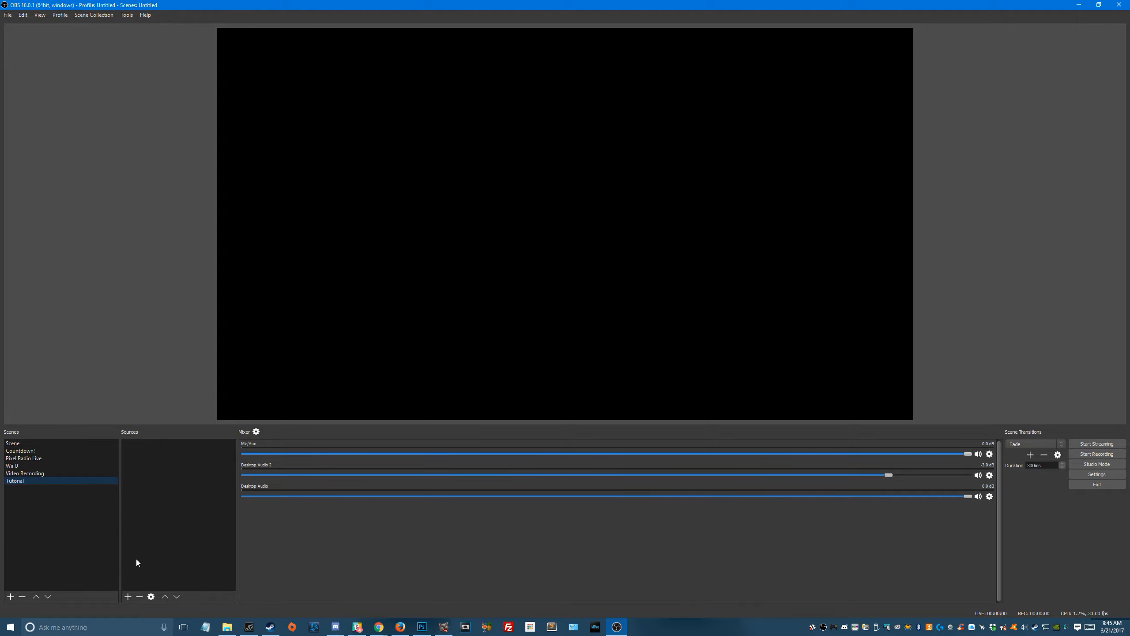
# Add a new Display Capture source to the Tutorial scene, capturing Display 0: 2560x1440 @ 0,0.
pyautogui.click(127, 596)
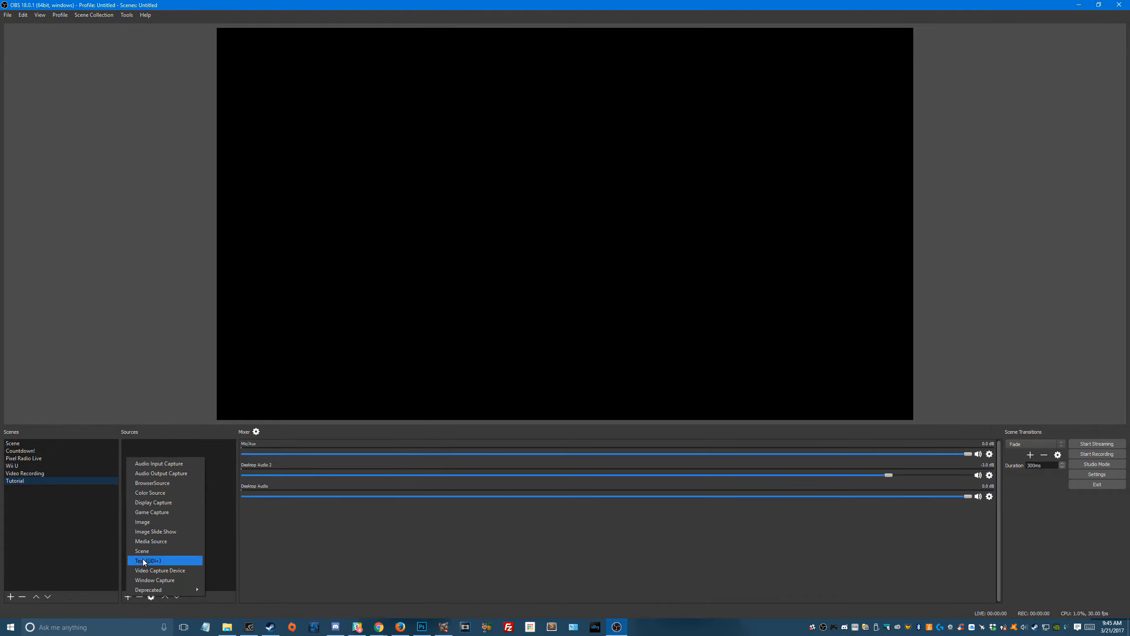
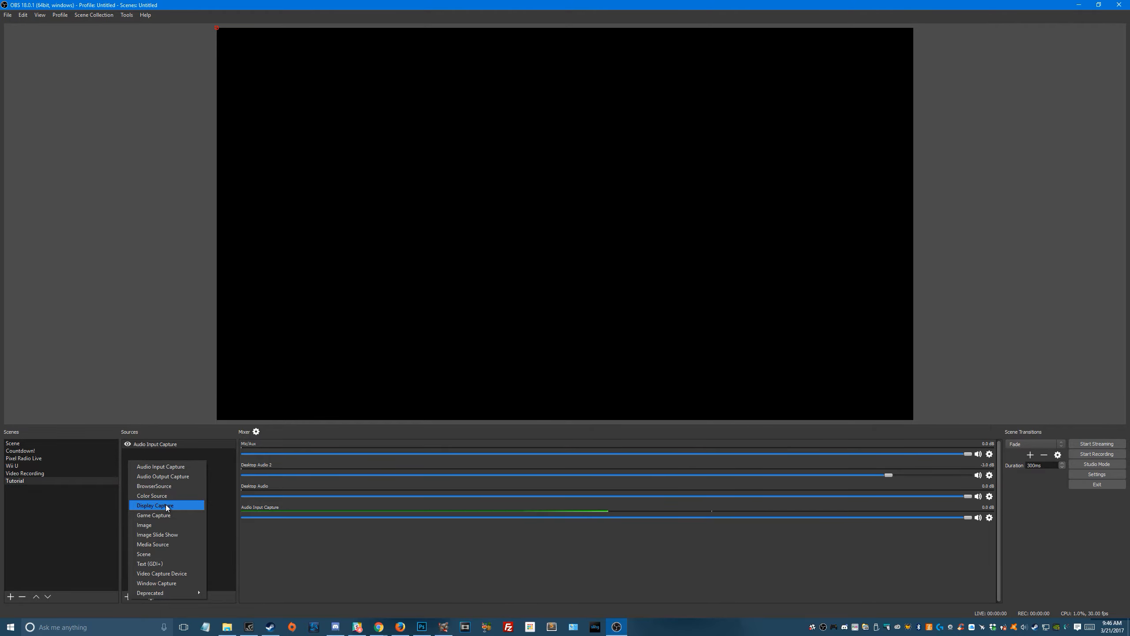
pyautogui.click(166, 504)
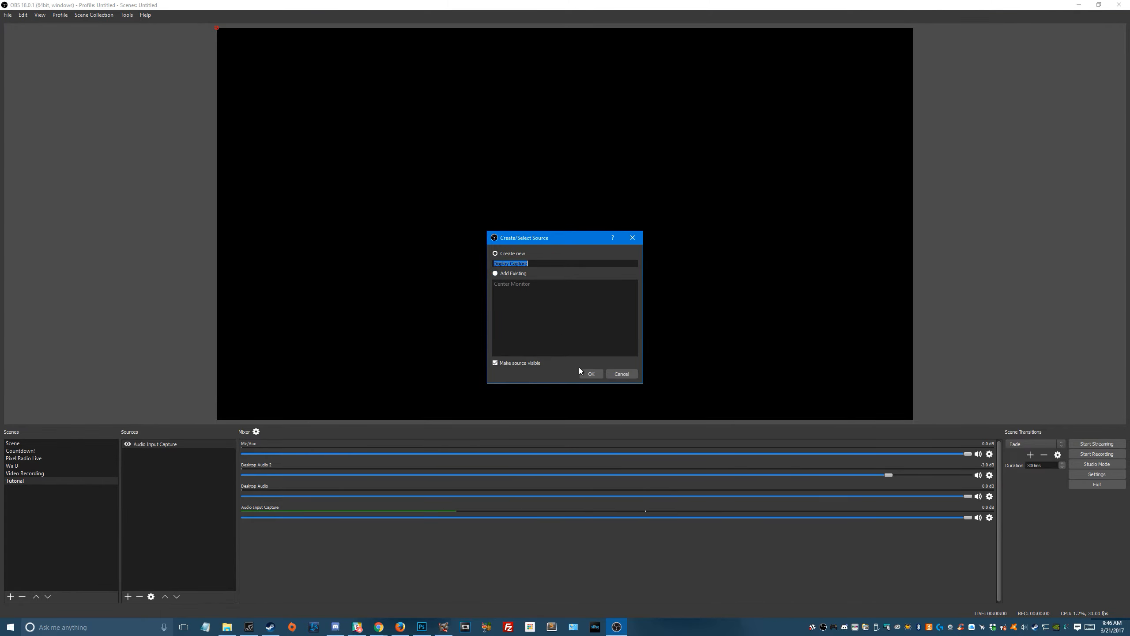
pyautogui.click(591, 374)
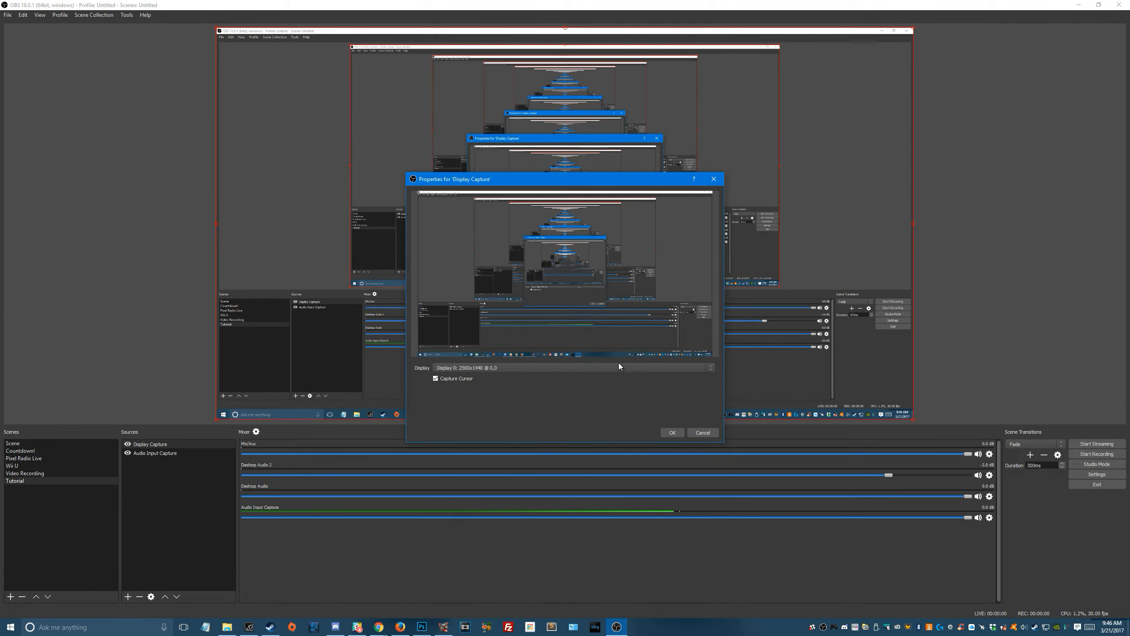
pyautogui.click(537, 366)
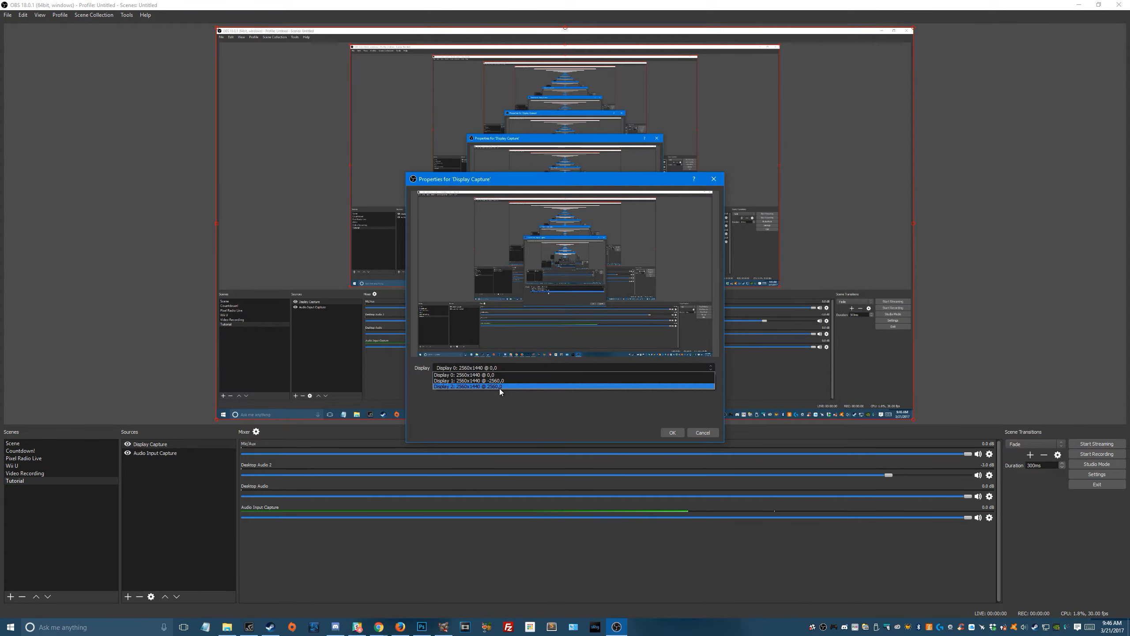
pyautogui.click(465, 374)
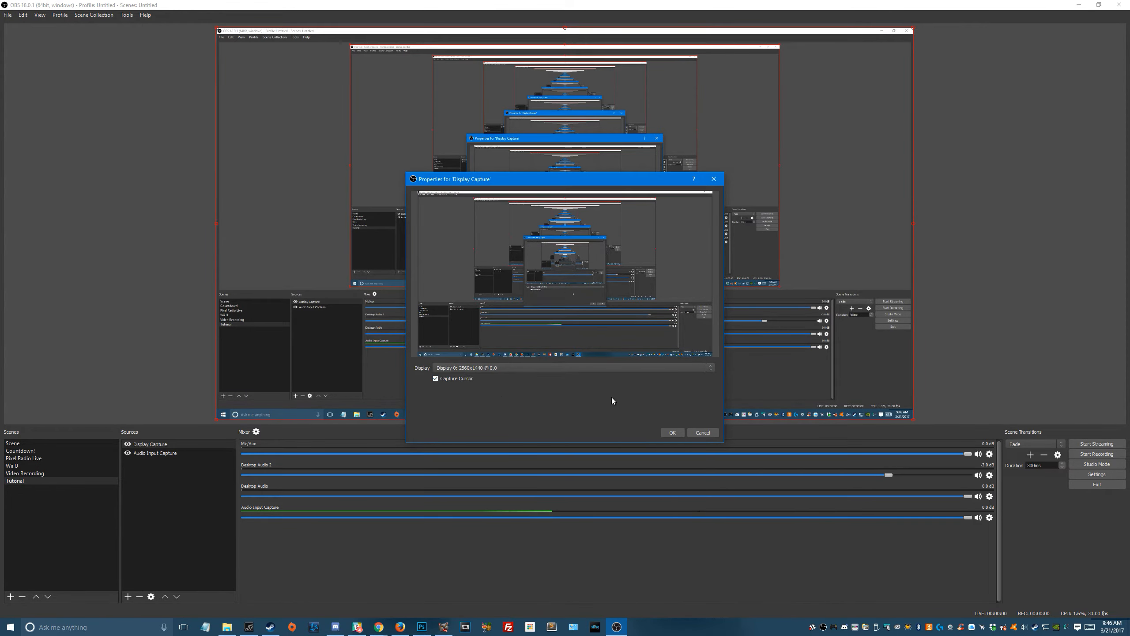
pyautogui.click(672, 432)
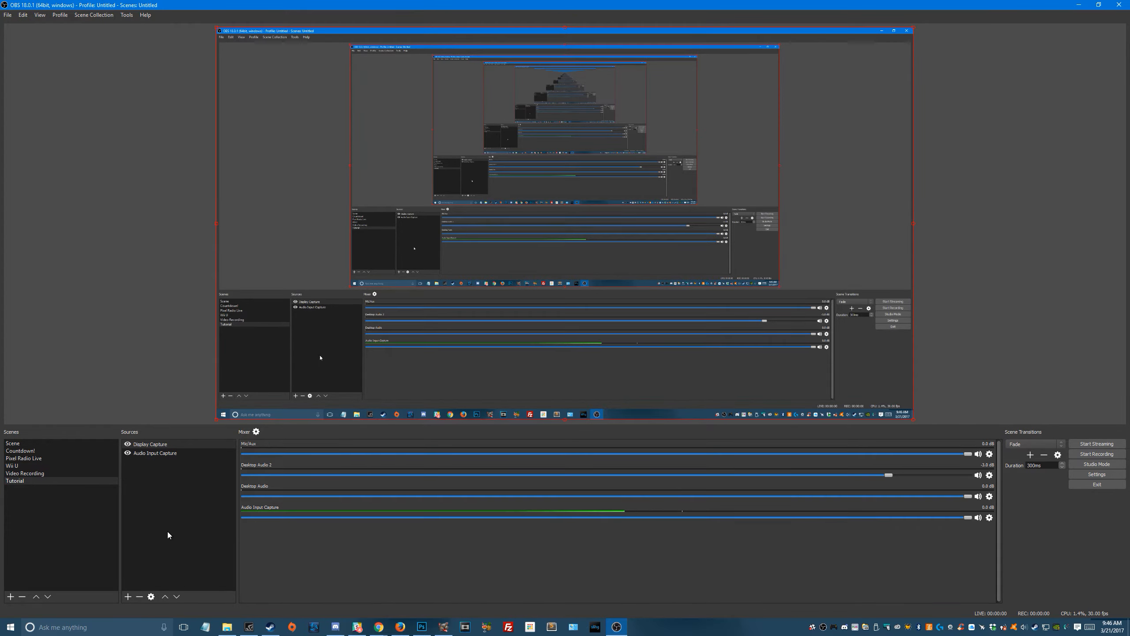
# Add the existing video capture source used in the Video Recording scene to the Tutorial scene.
pyautogui.click(127, 596)
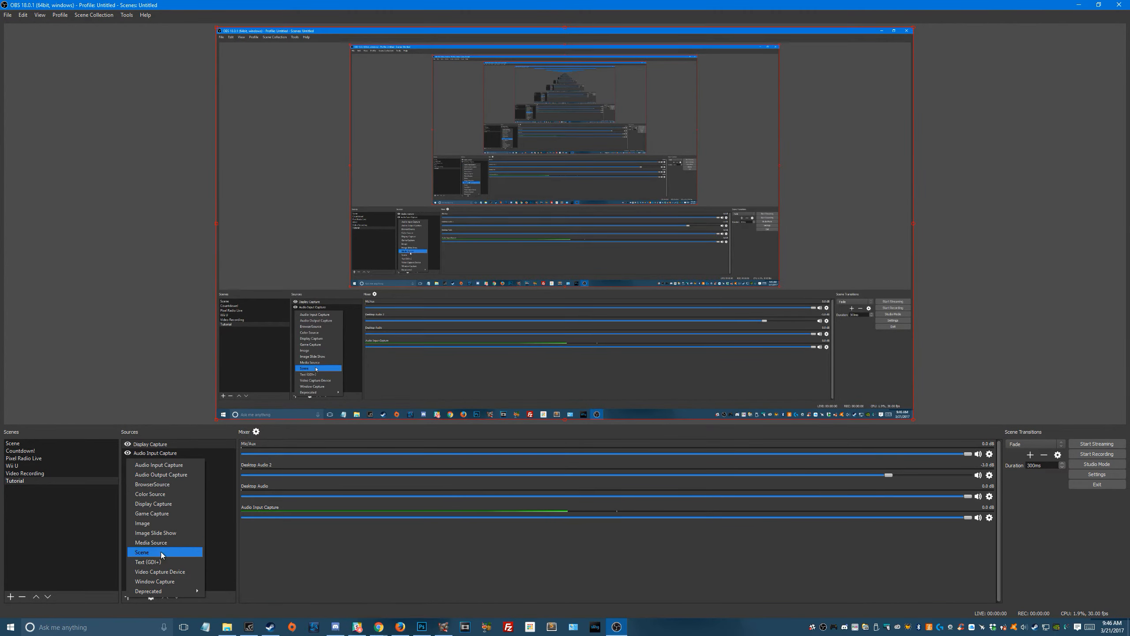
pyautogui.click(161, 571)
pyautogui.click(499, 272)
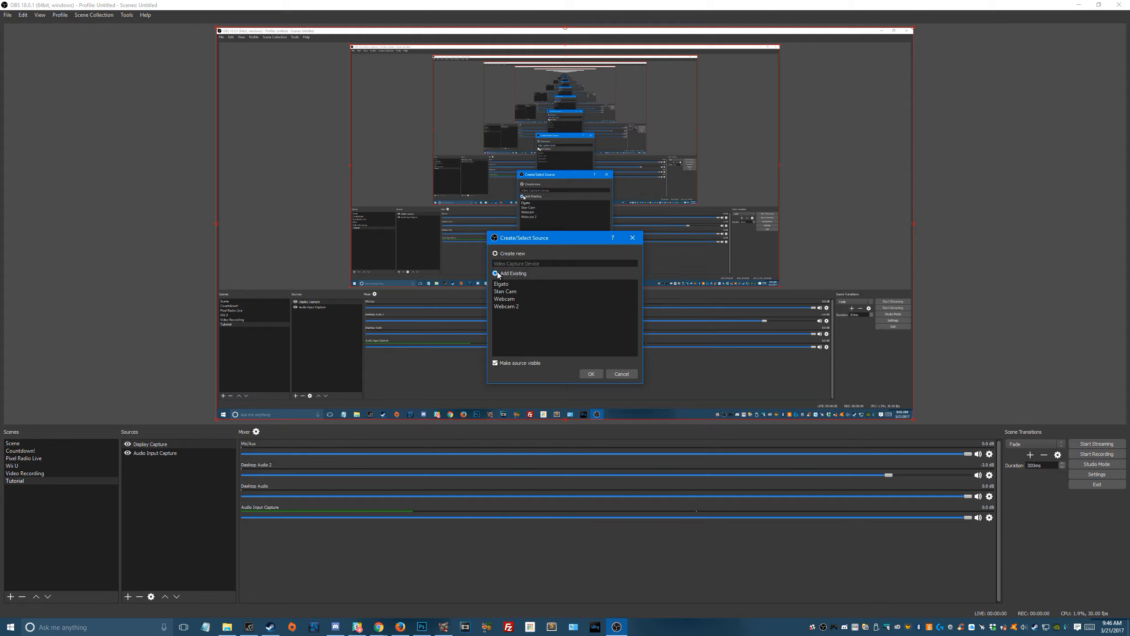
pyautogui.click(513, 292)
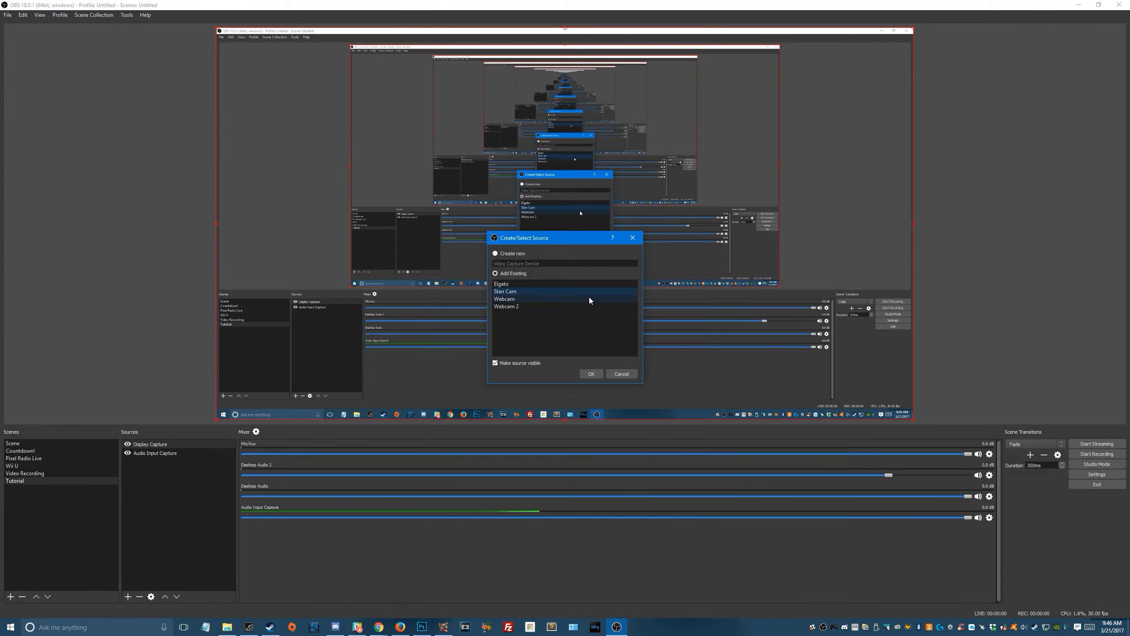
pyautogui.click(588, 376)
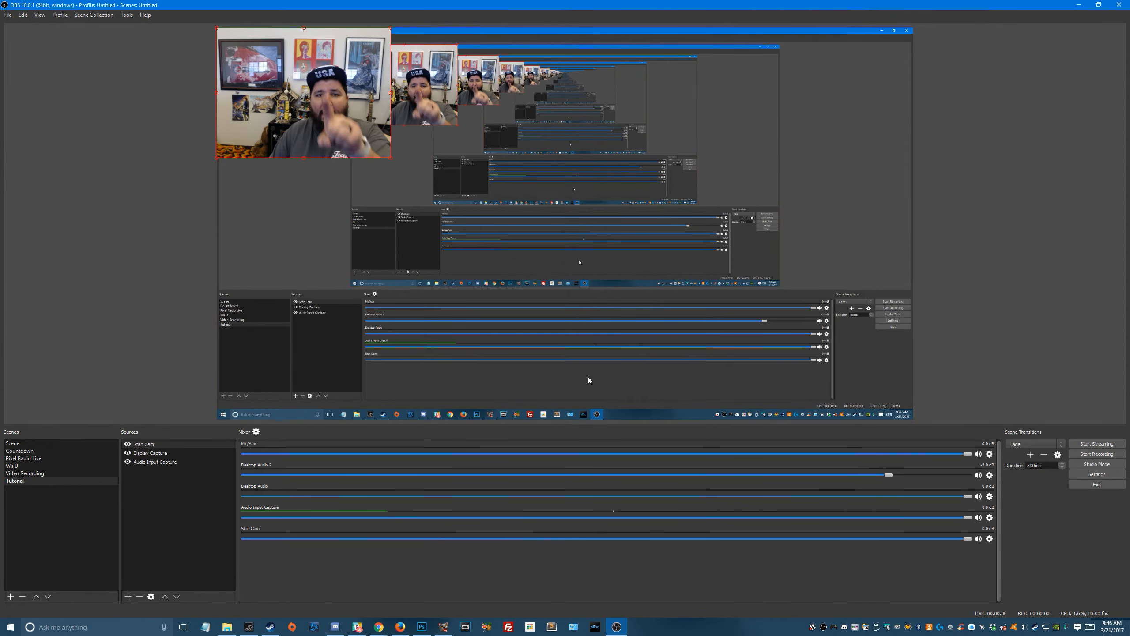
# Place the camera image in the lower-left corner of the canvas and scale it slightly smaller than its initial size.
pyautogui.moveTo(324, 77); pyautogui.dragTo(324, 338)
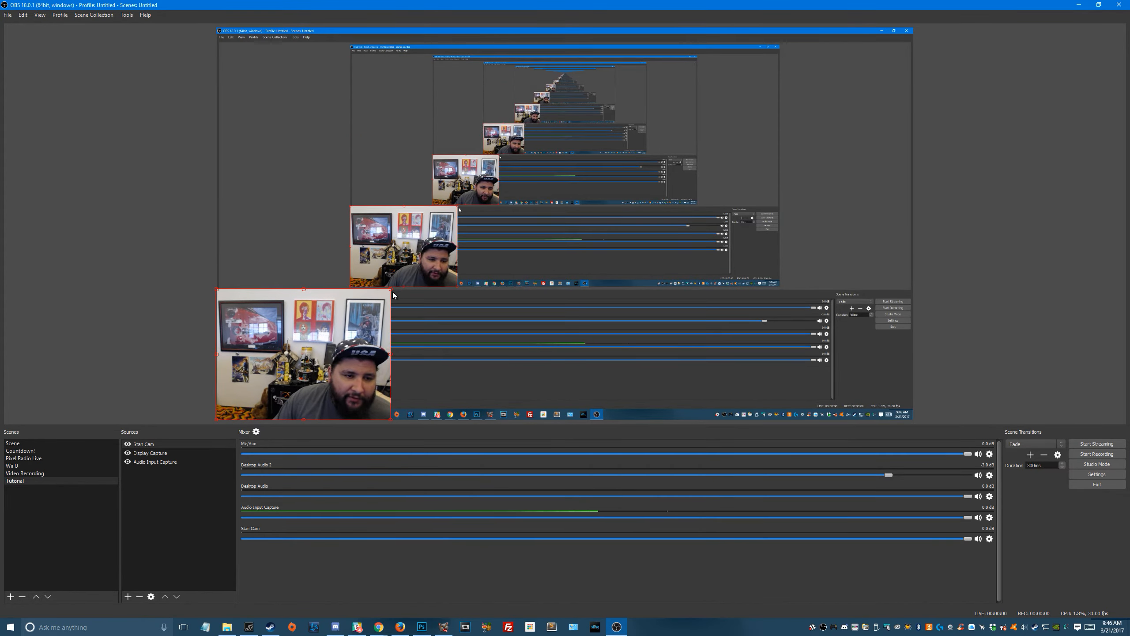
pyautogui.moveTo(392, 293); pyautogui.dragTo(414, 270)
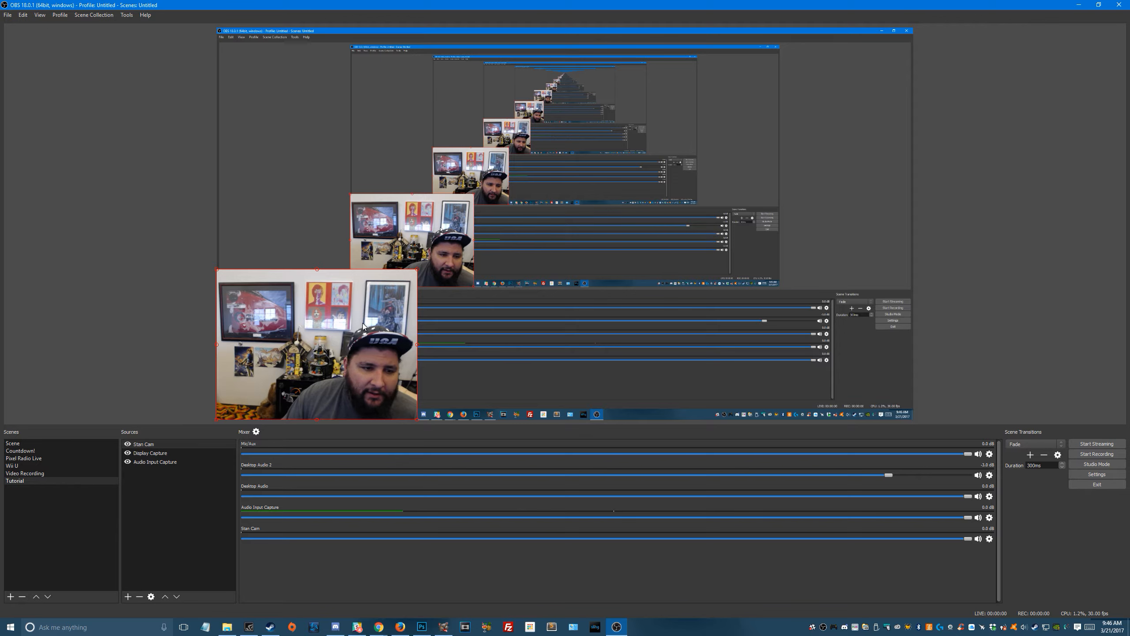
pyautogui.moveTo(362, 327)
pyautogui.mouseDown()
pyautogui.moveTo(301, 328)
pyautogui.moveTo(381, 332)
pyautogui.moveTo(365, 333)
pyautogui.mouseUp()
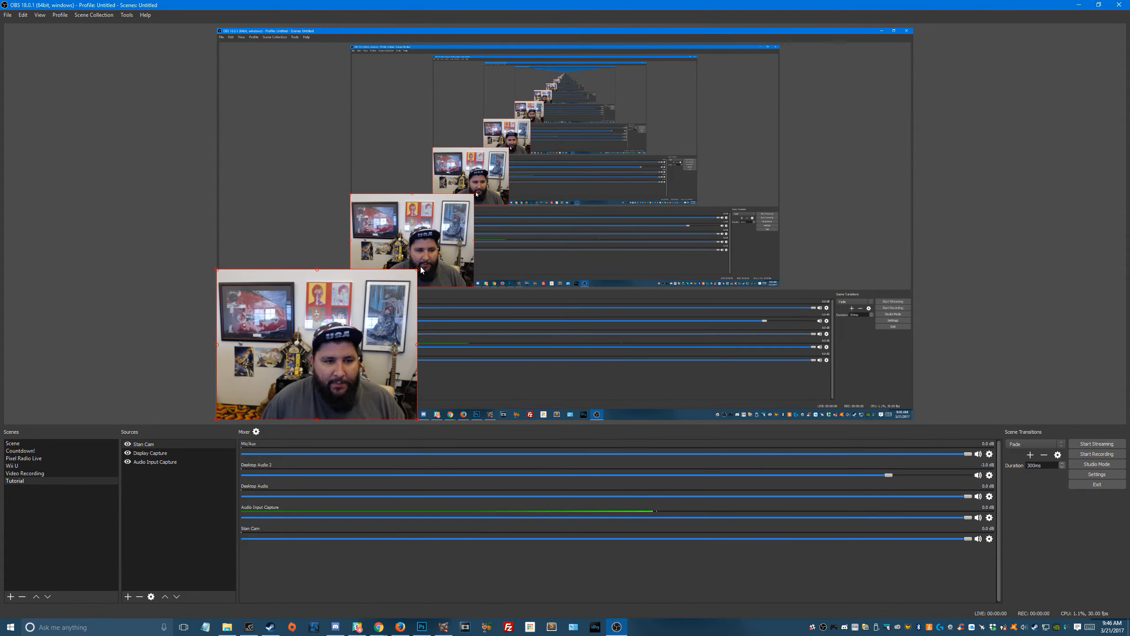
pyautogui.moveTo(417, 273); pyautogui.dragTo(381, 350)
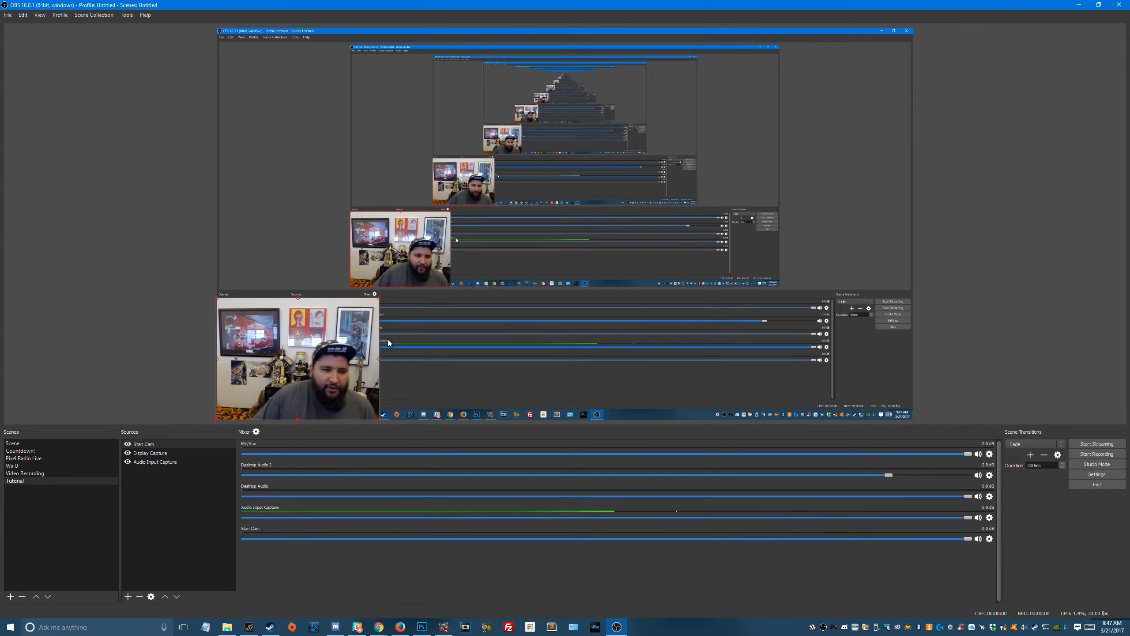
pyautogui.click(380, 295)
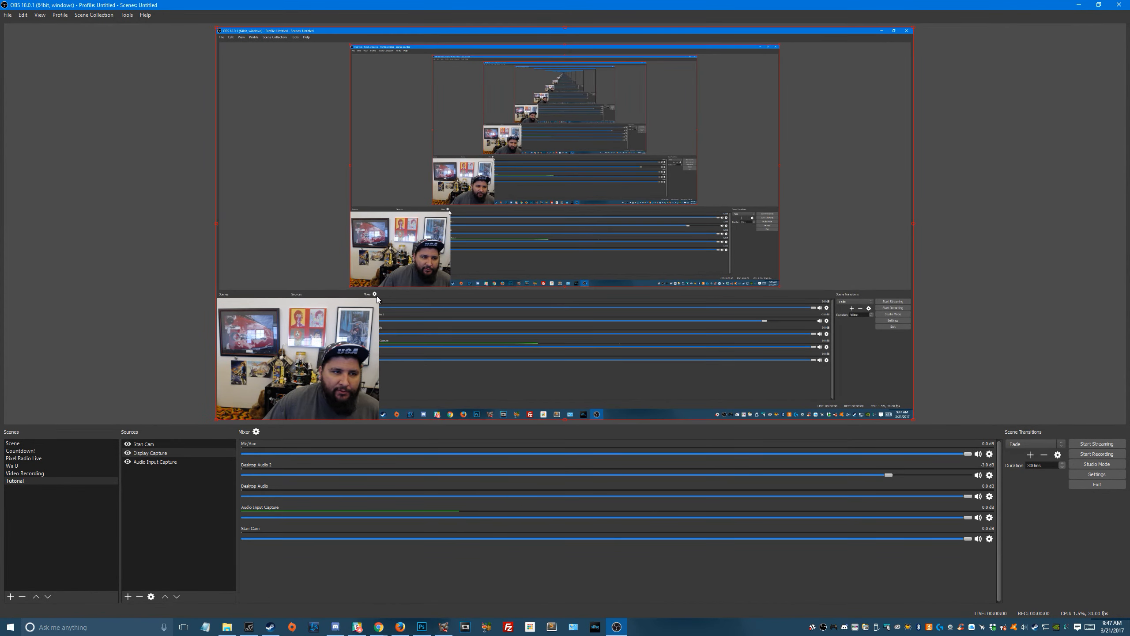
pyautogui.click(378, 299)
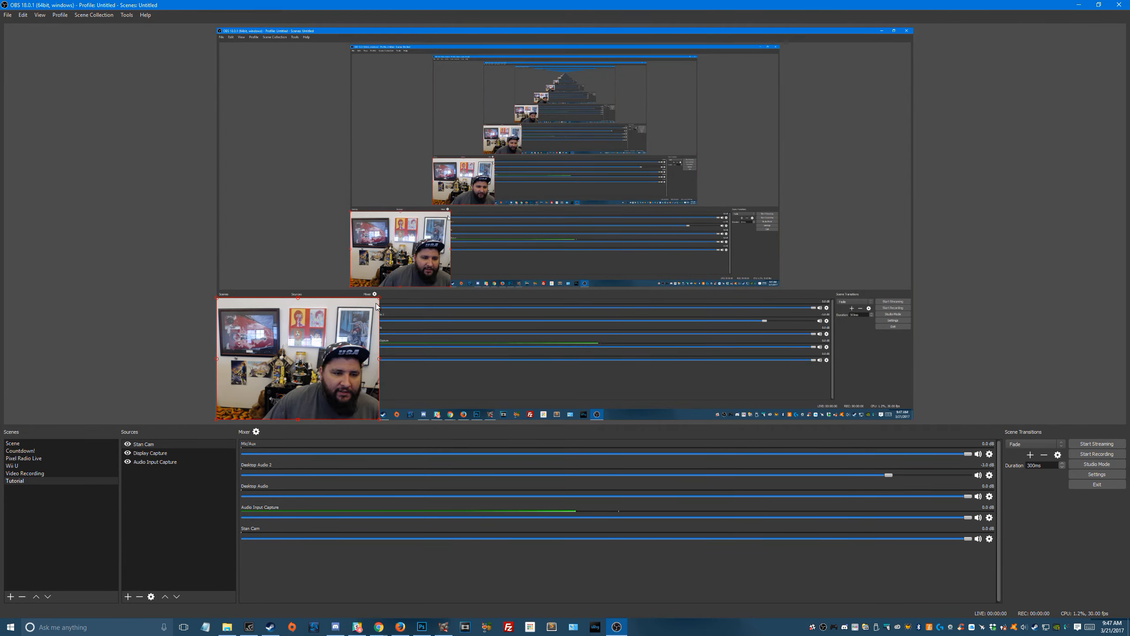
pyautogui.moveTo(381, 302); pyautogui.dragTo(374, 311)
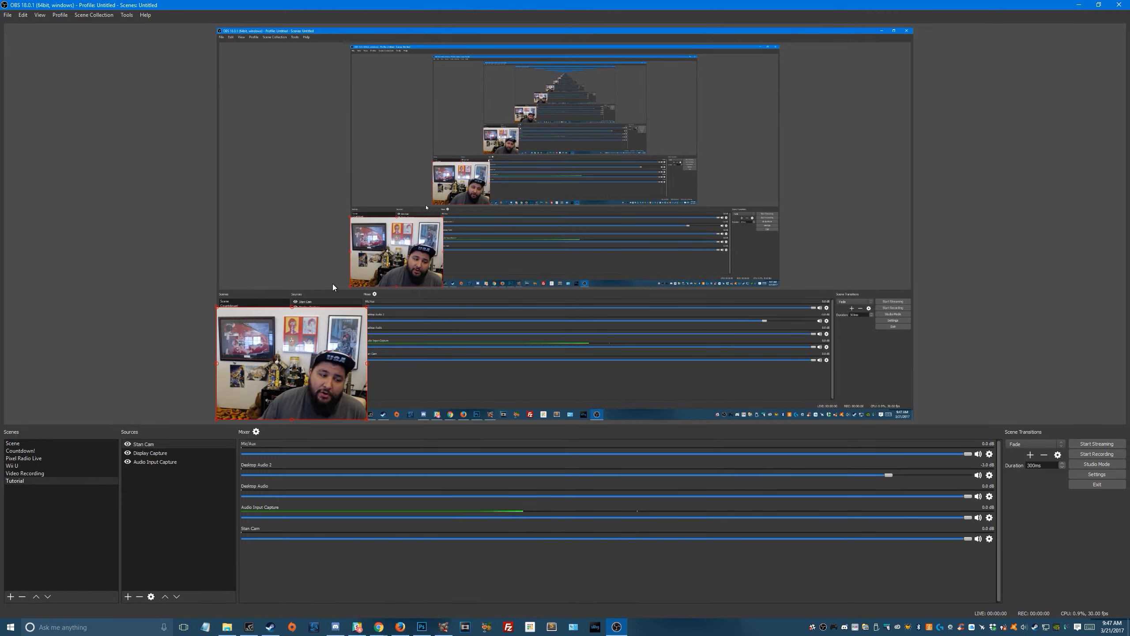
# Hide the camera source in the Tutorial scene and show it again.
pyautogui.click(128, 444)
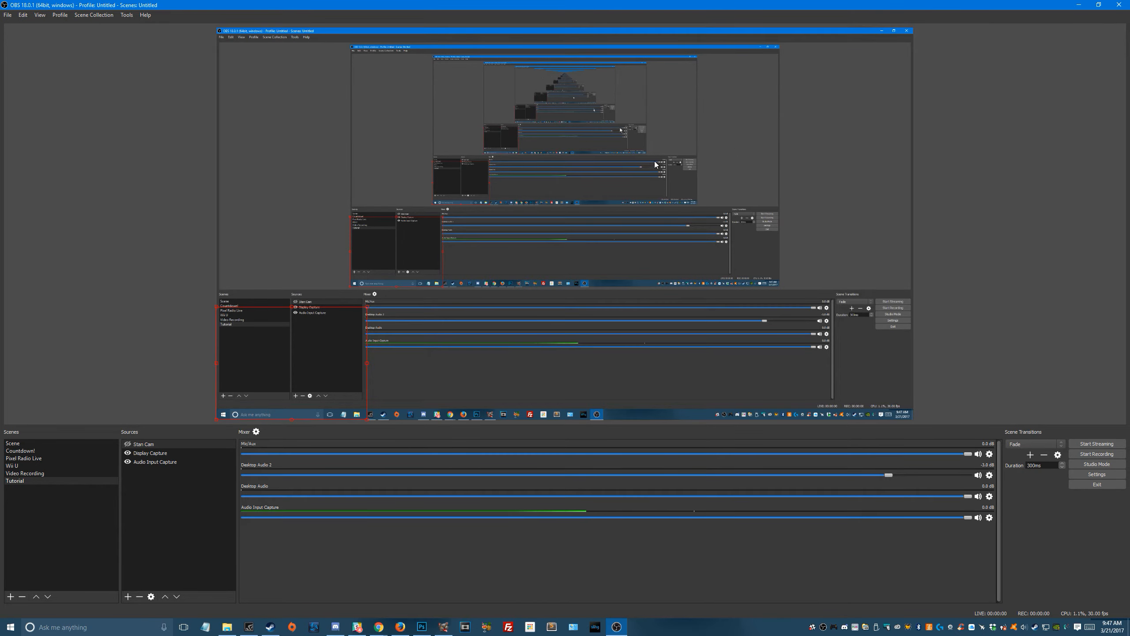
pyautogui.click(127, 443)
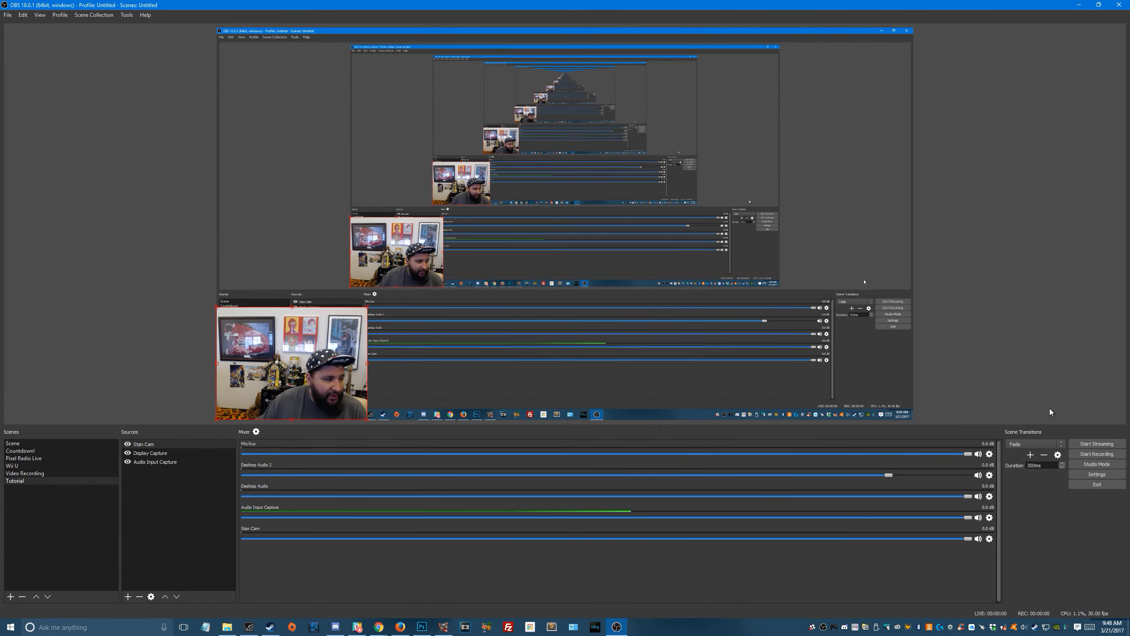
# Lower the Desktop Audio 2 volume in the mixer to about -7.2 dB.
pyautogui.hotkey('alt', 'Tab')
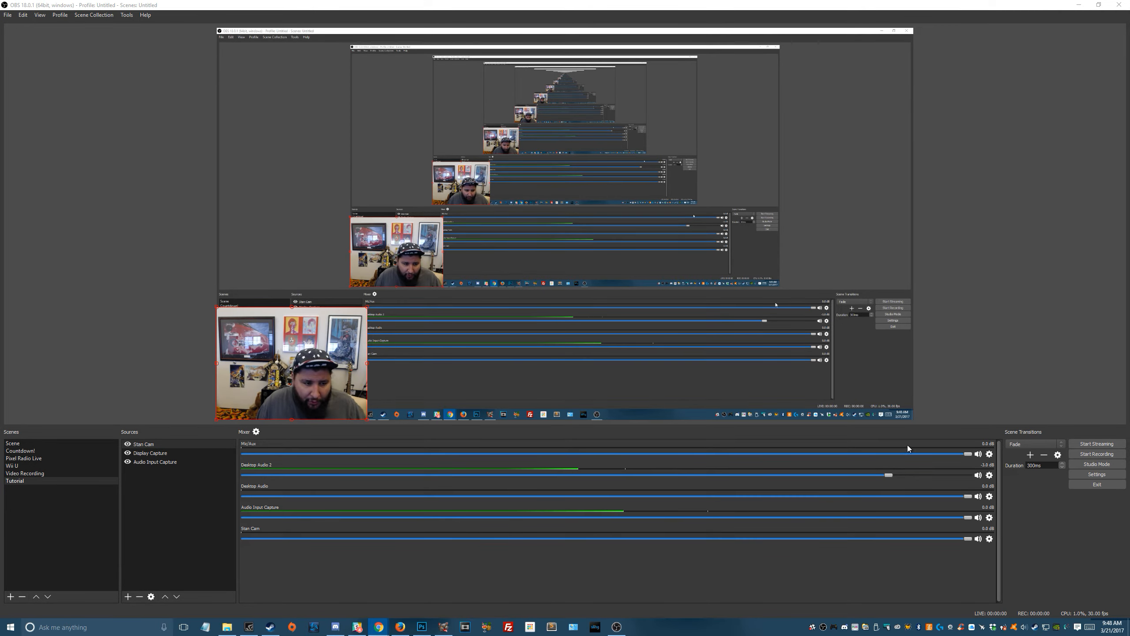
pyautogui.moveTo(890, 474); pyautogui.dragTo(802, 487)
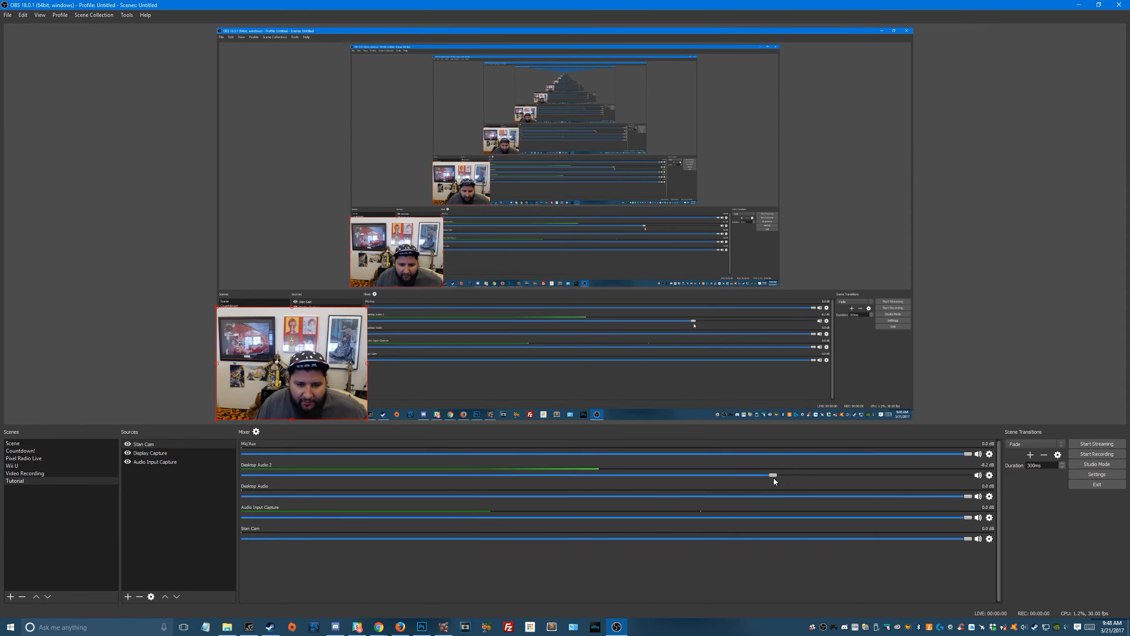
pyautogui.moveTo(773, 476); pyautogui.dragTo(795, 468)
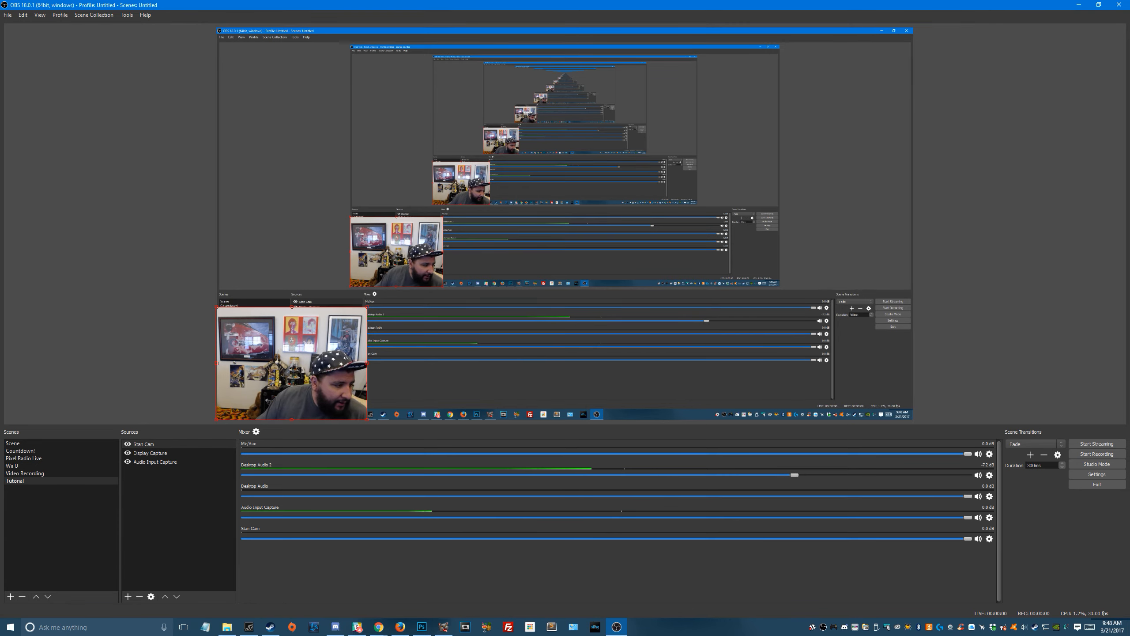
# Switch to NVIDIA GeForce Experience and bring up the options for the current recording.
pyautogui.hotkey('alt', 'Tab')
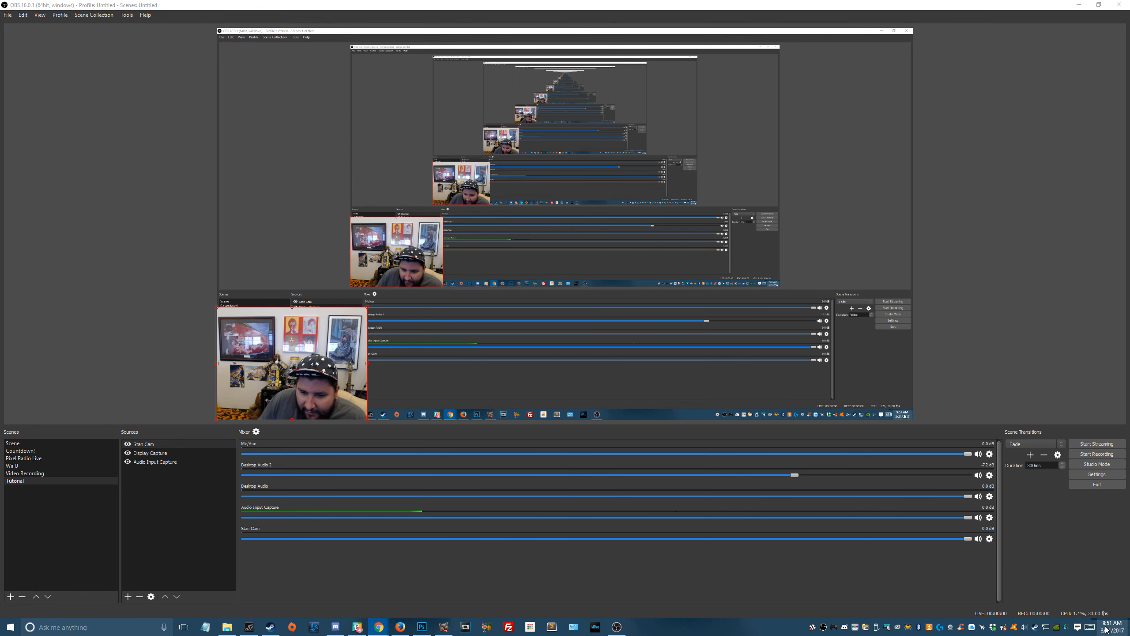
pyautogui.rightClick(1057, 627)
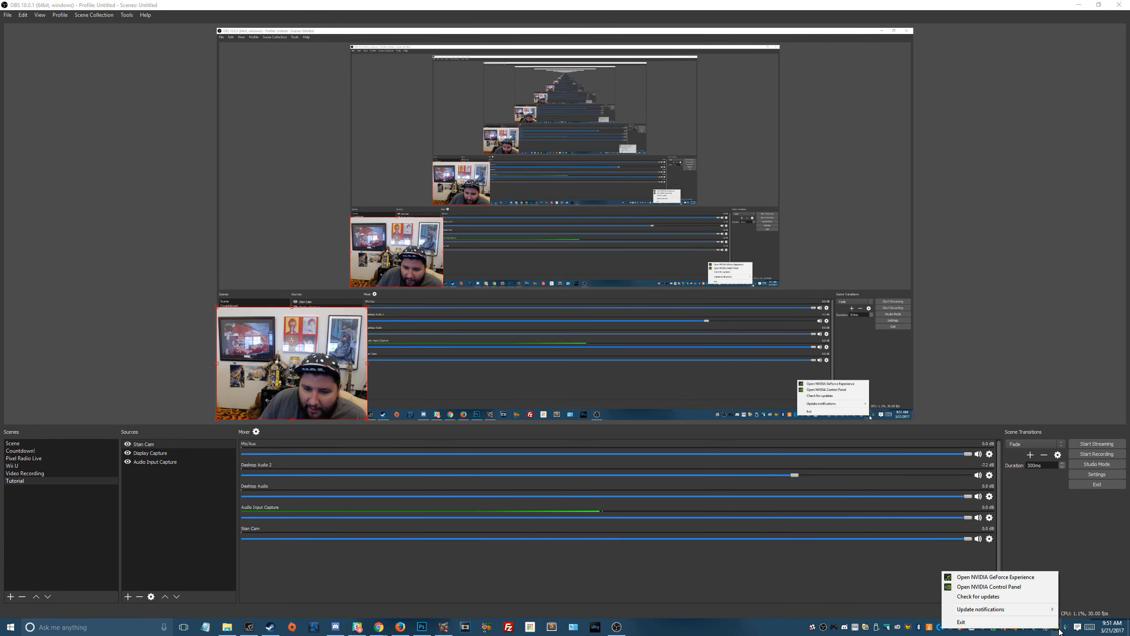
pyautogui.click(1006, 578)
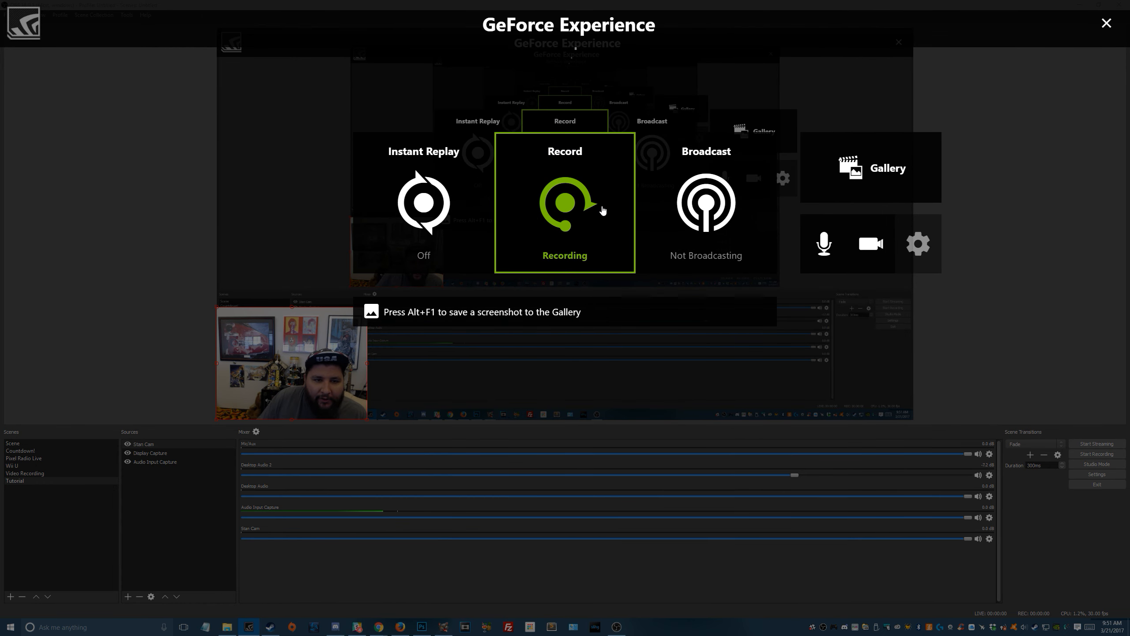
pyautogui.click(587, 243)
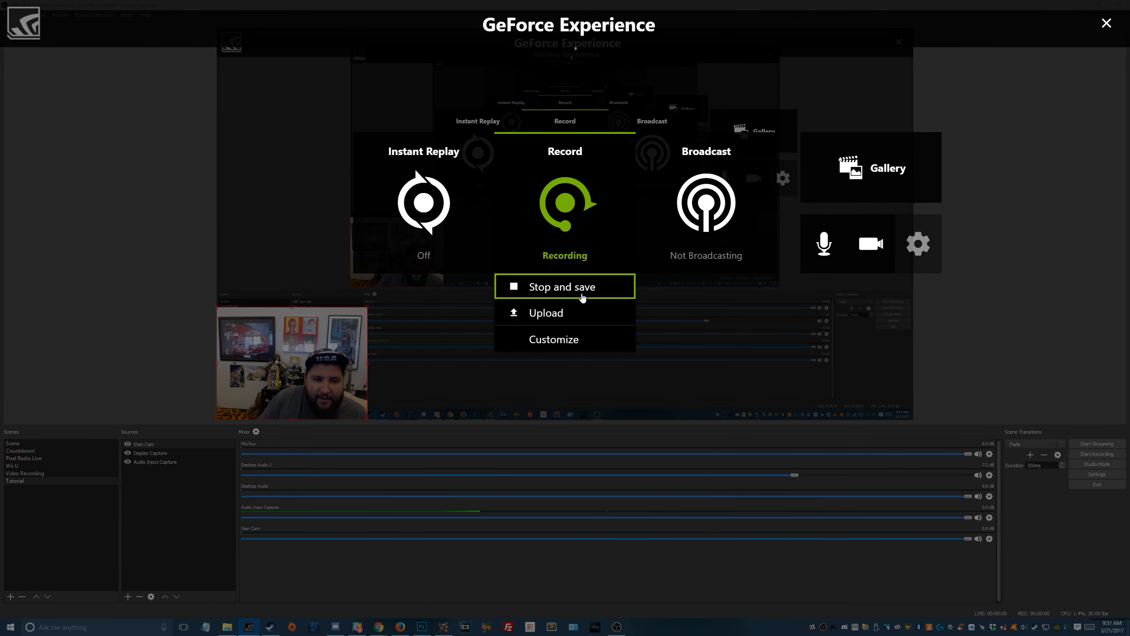